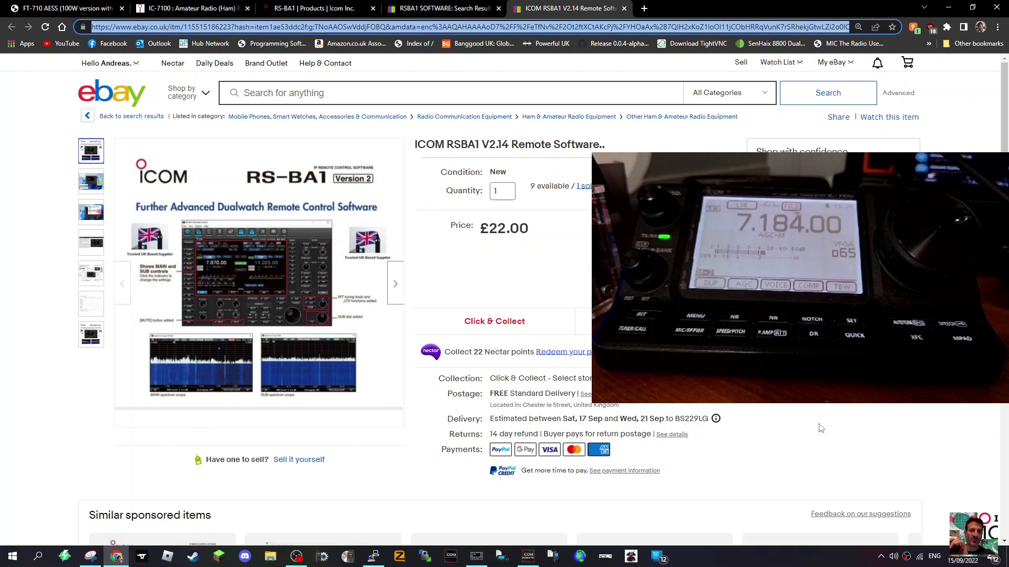
Step: Close the eBay RSBA1 search results tab and switch to the Icom UK IC-7100 product page
click(443, 7)
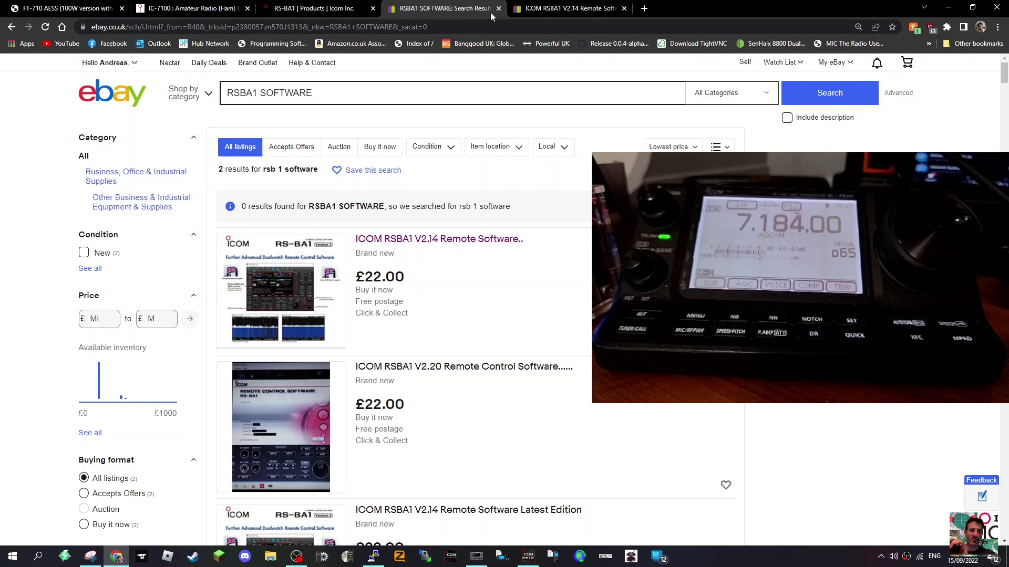
click(498, 8)
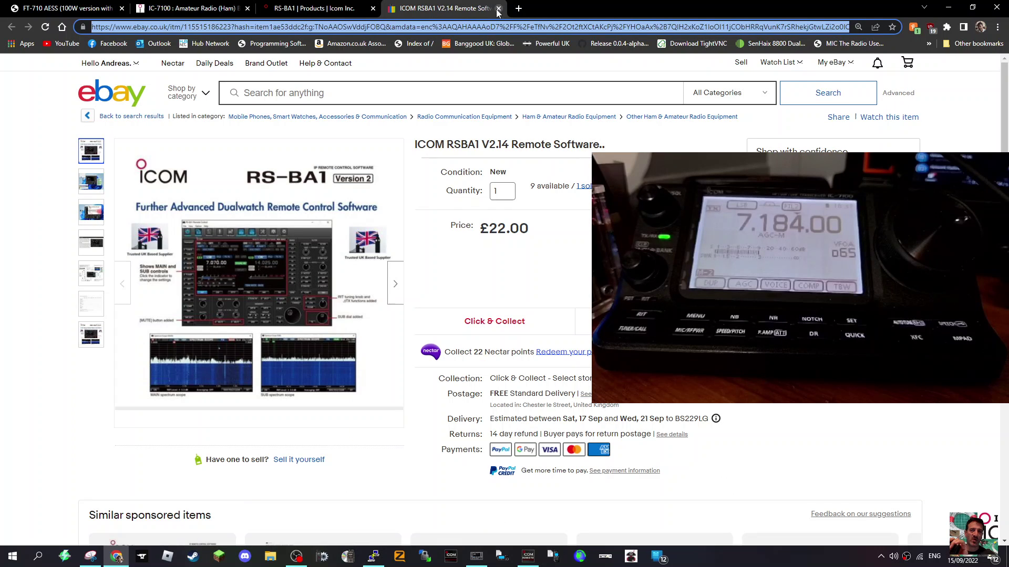
click(319, 9)
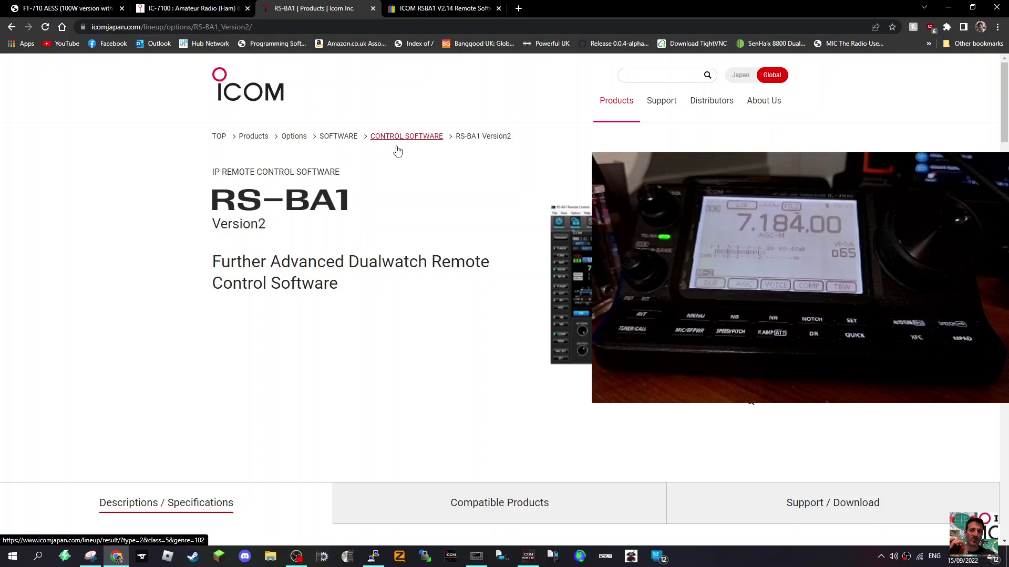
click(198, 12)
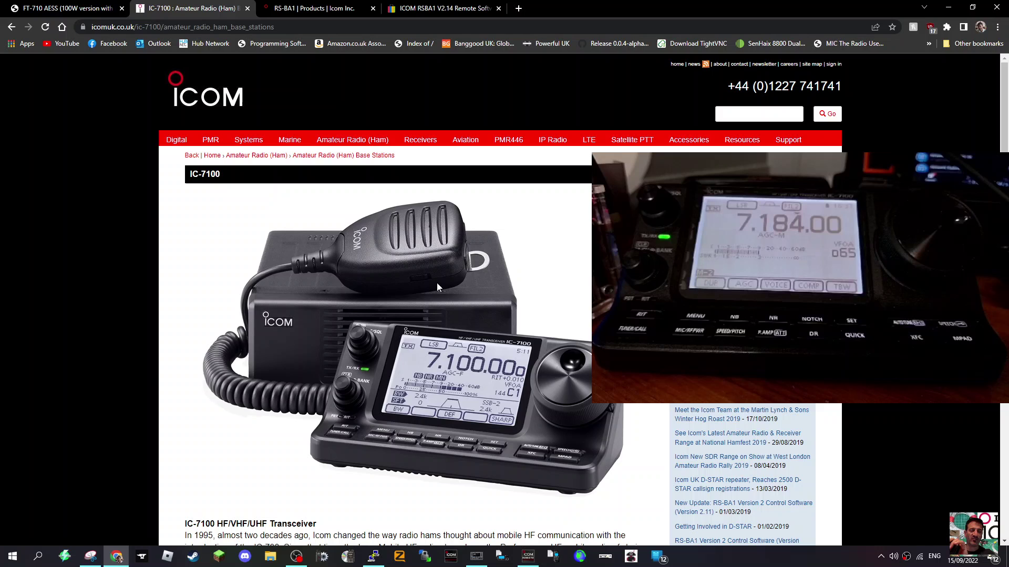
Step: Bring the RS-BA1 control window, tuned to 7.184.000 LSB, in front of the IC-7100 page
click(477, 558)
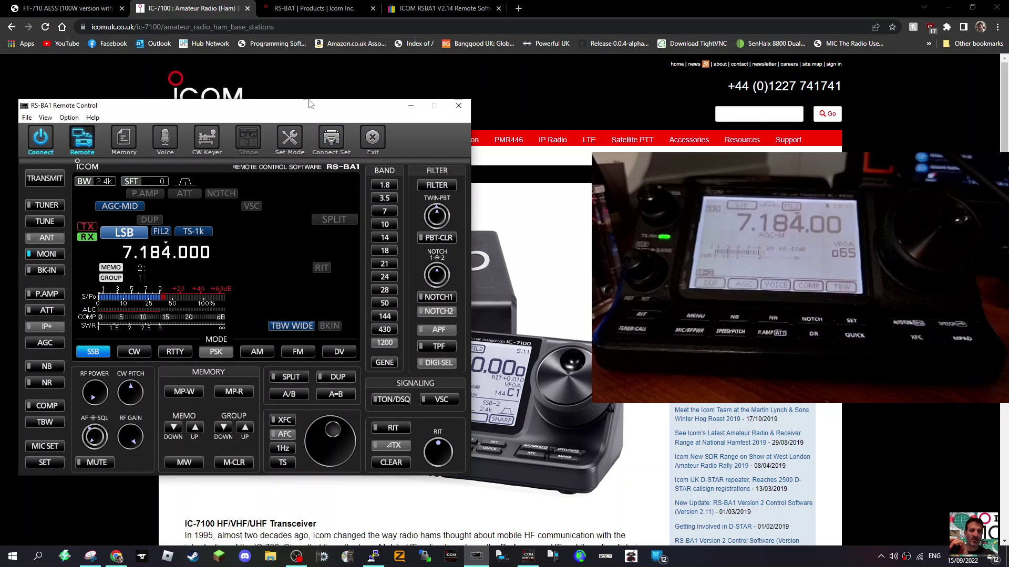
mouse_move(308, 108)
mouse_down()
mouse_move(371, 109)
mouse_move(321, 112)
mouse_up()
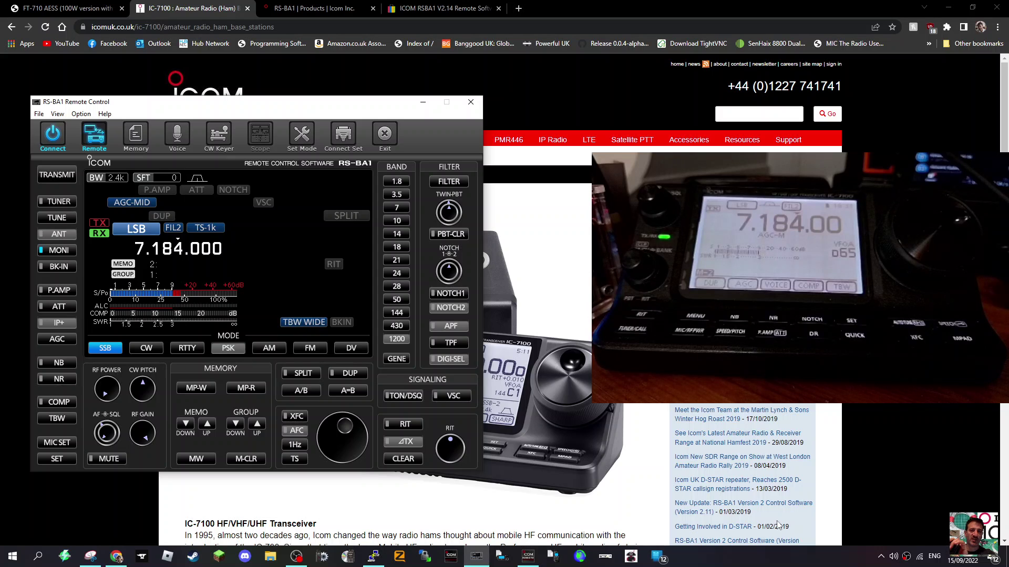
click(477, 558)
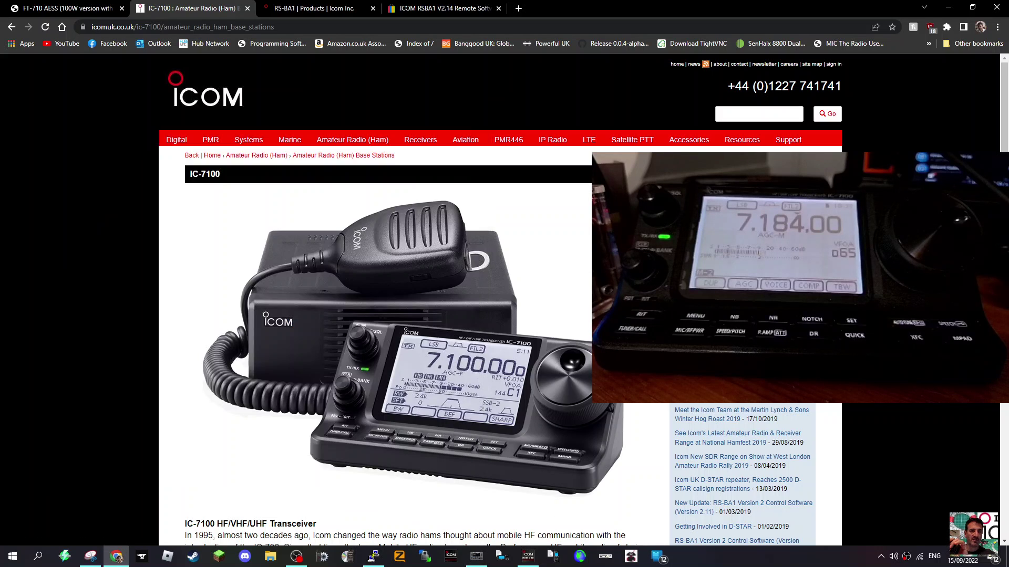
click(478, 559)
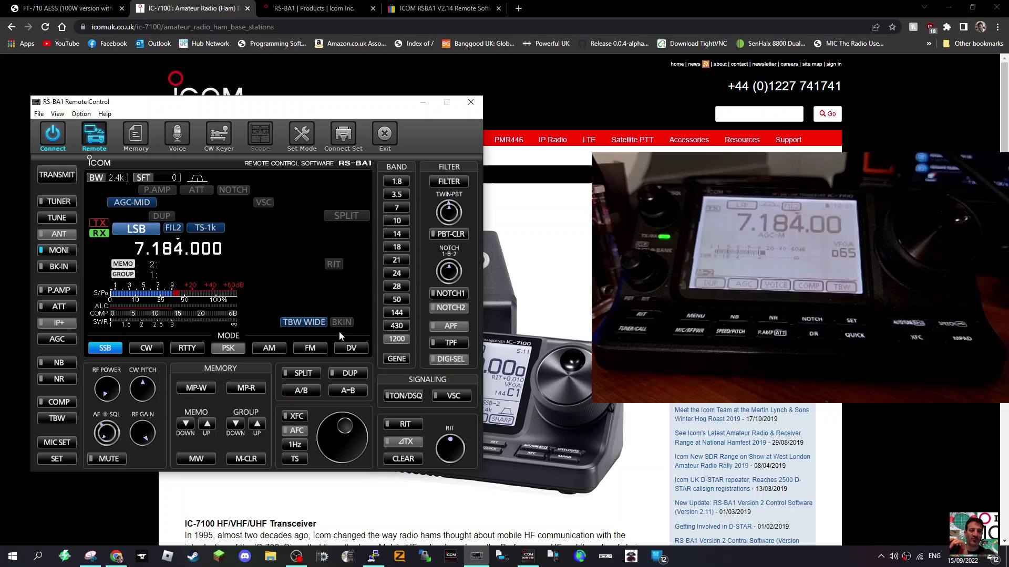
mouse_move(484, 563)
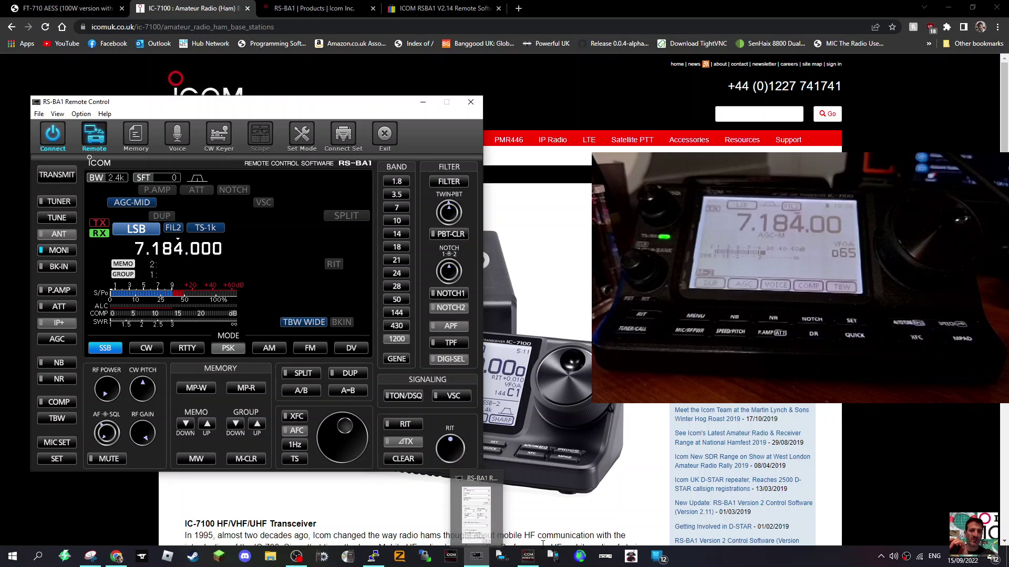
Step: Open Local/Server Settings and start Register a Radio, reaching the USB 0001 COM=13 selection
click(530, 556)
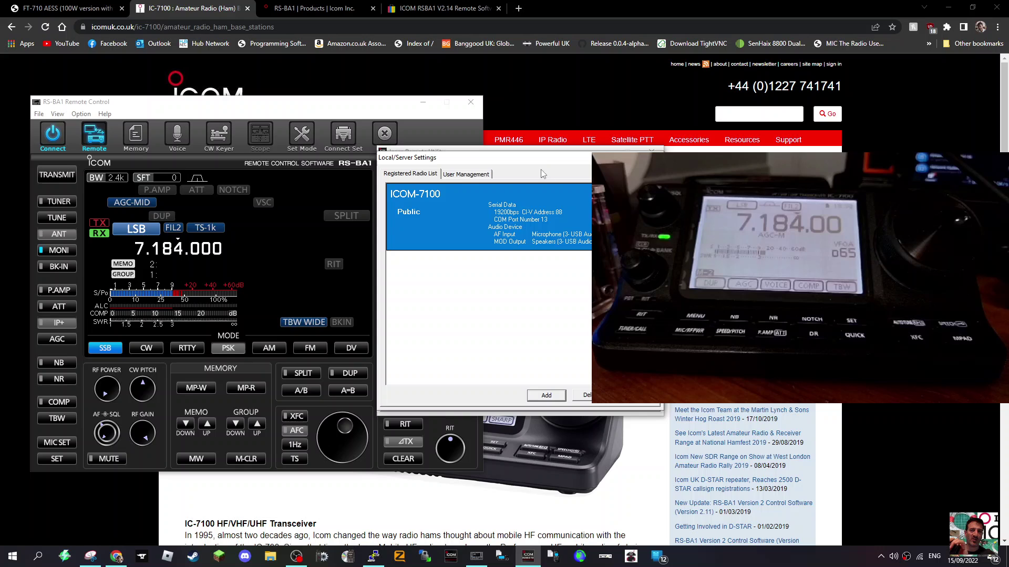
drag(546, 159, 255, 161)
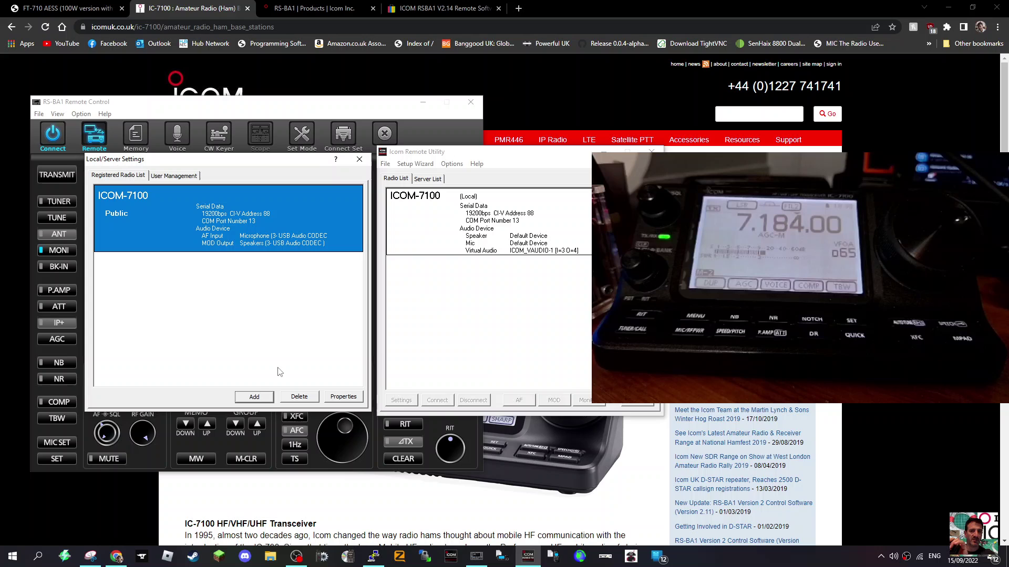
click(254, 397)
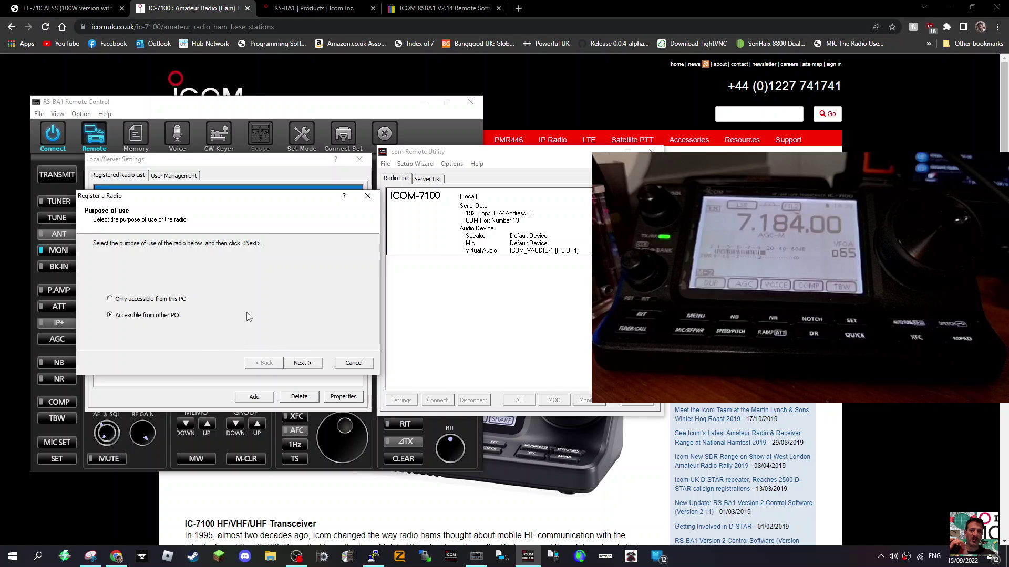
click(310, 360)
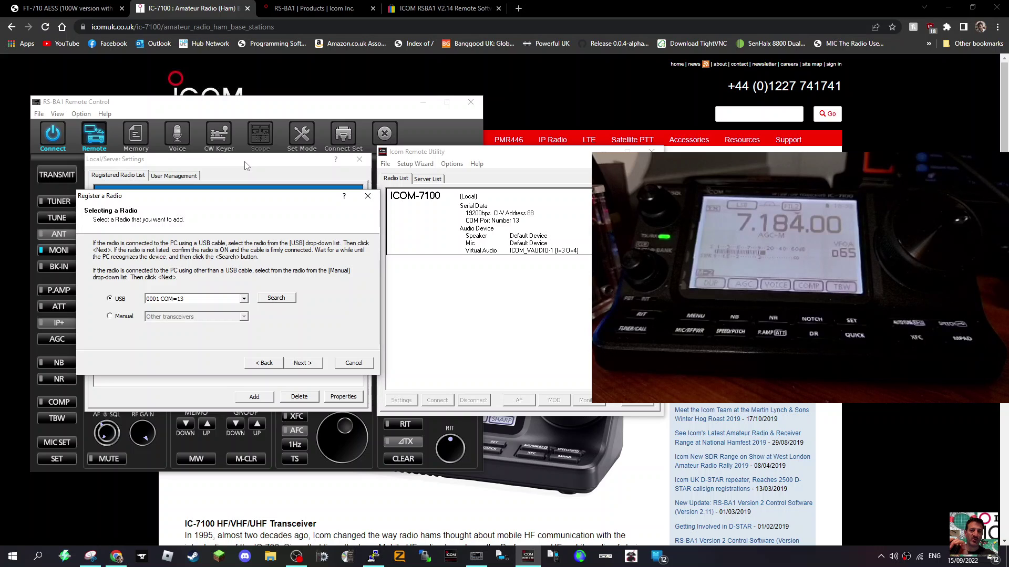
click(15, 558)
right_click(15, 558)
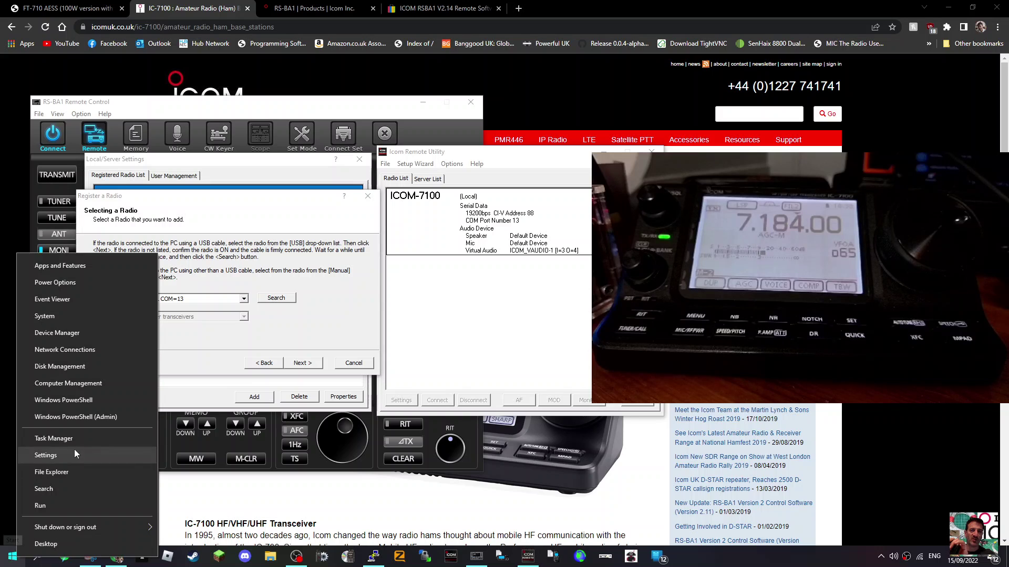
click(68, 337)
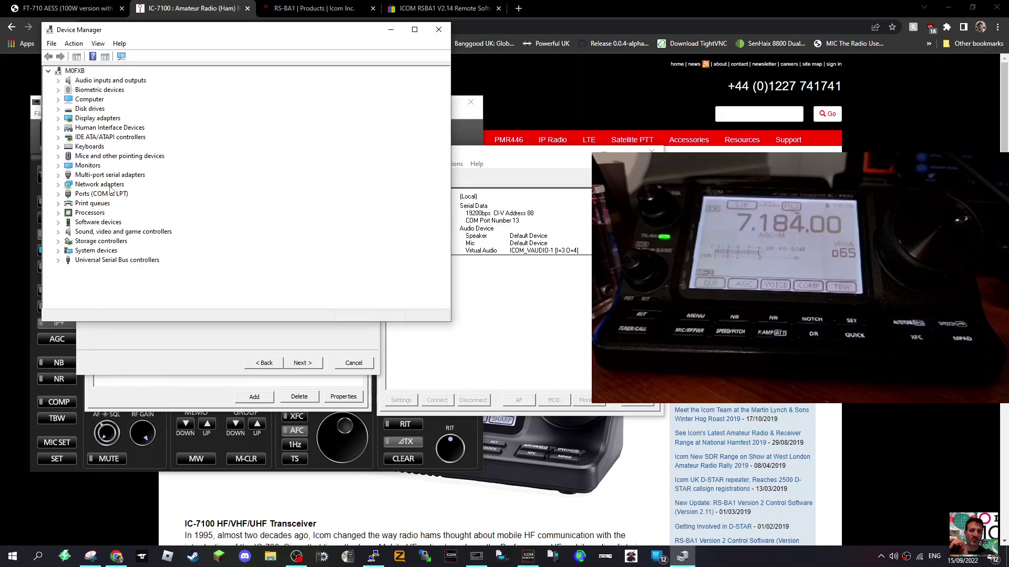
click(108, 194)
double_click(108, 194)
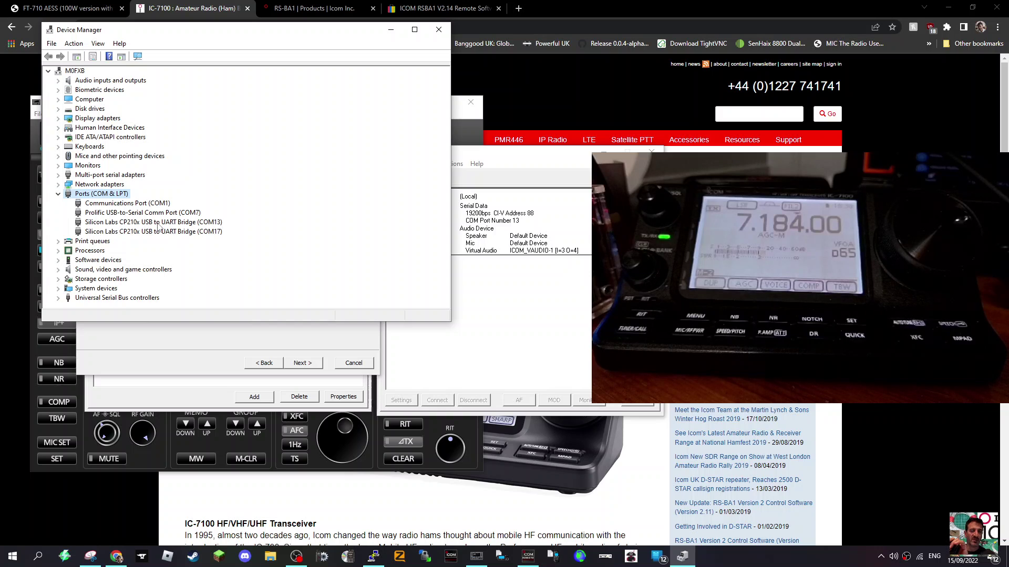
click(439, 30)
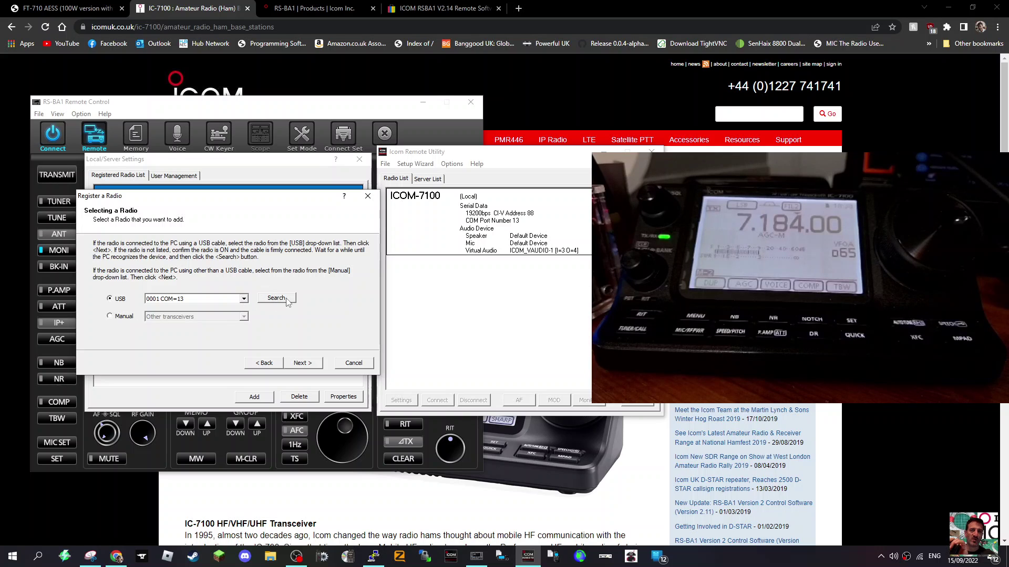
Step: Enter CI-V address 88 for COM13 at 19200 baud and continue to user permissions
click(305, 364)
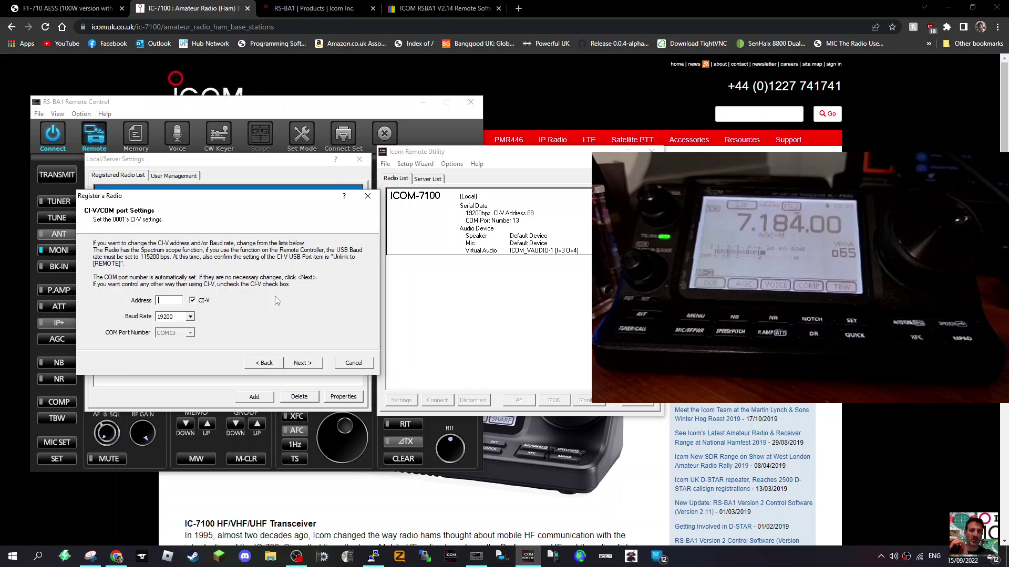
click(303, 364)
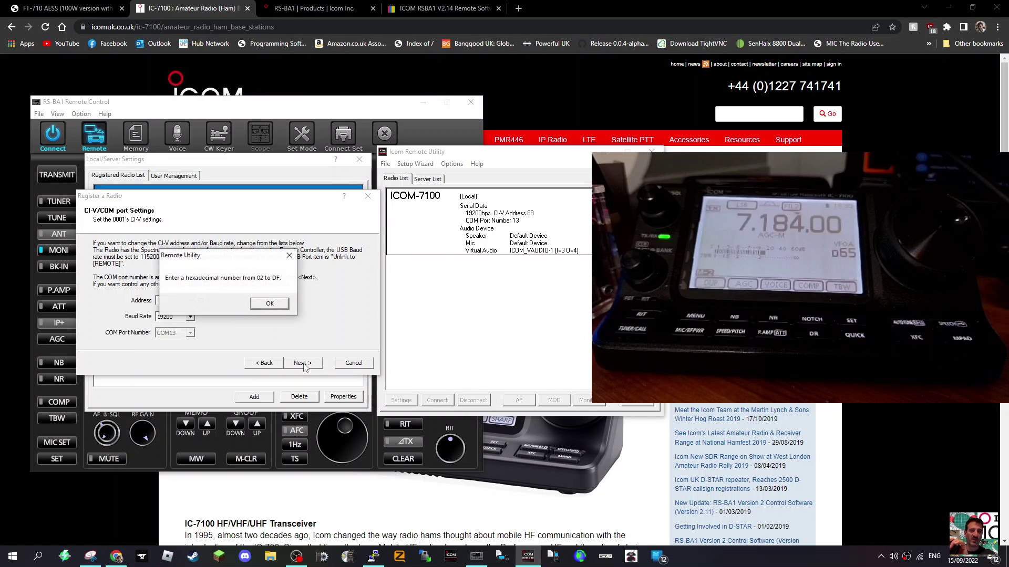
click(270, 304)
click(173, 302)
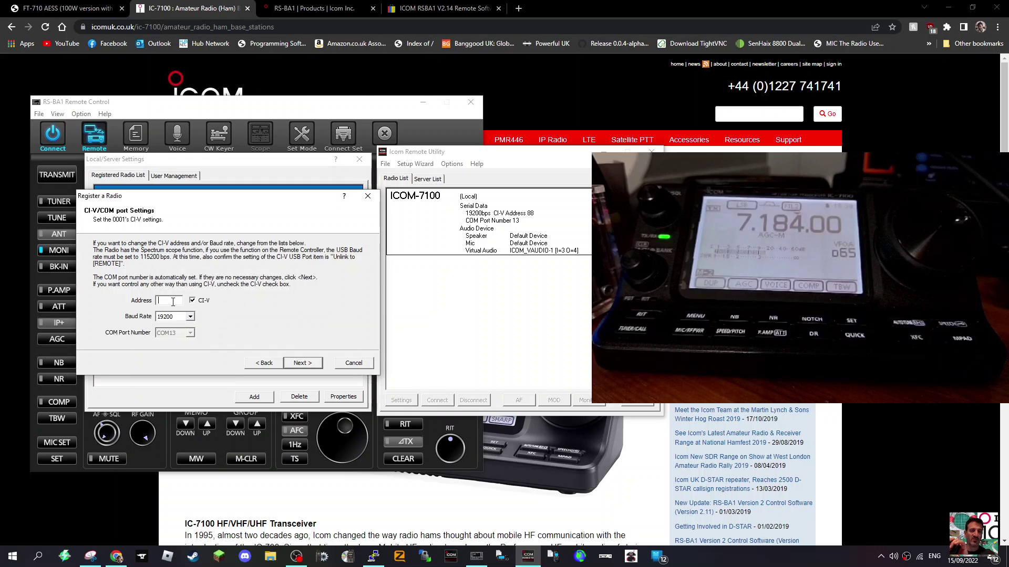
text(88)
click(304, 366)
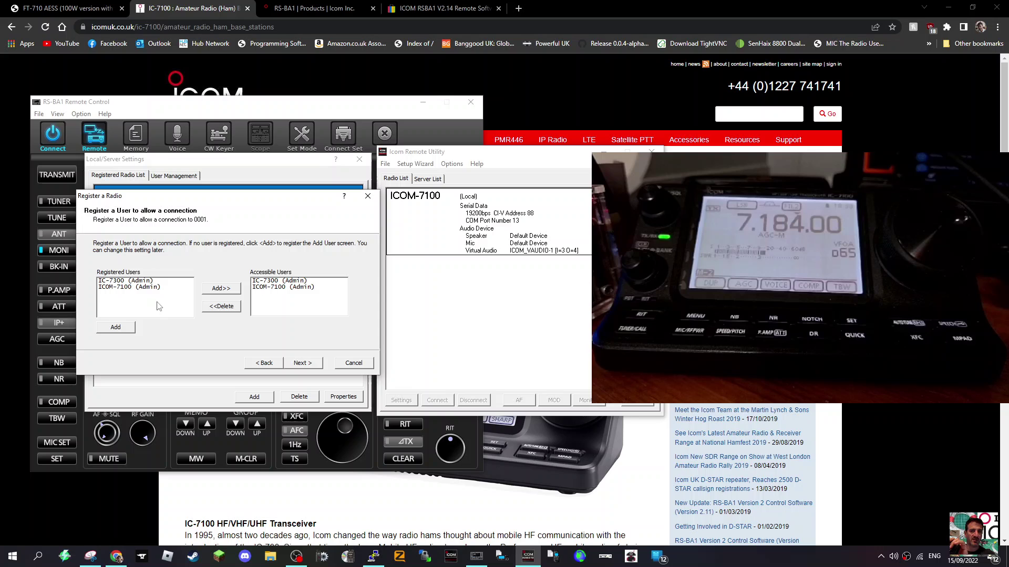
Step: Create a third admin user with a valid-length password and grant it access to the radio
click(121, 289)
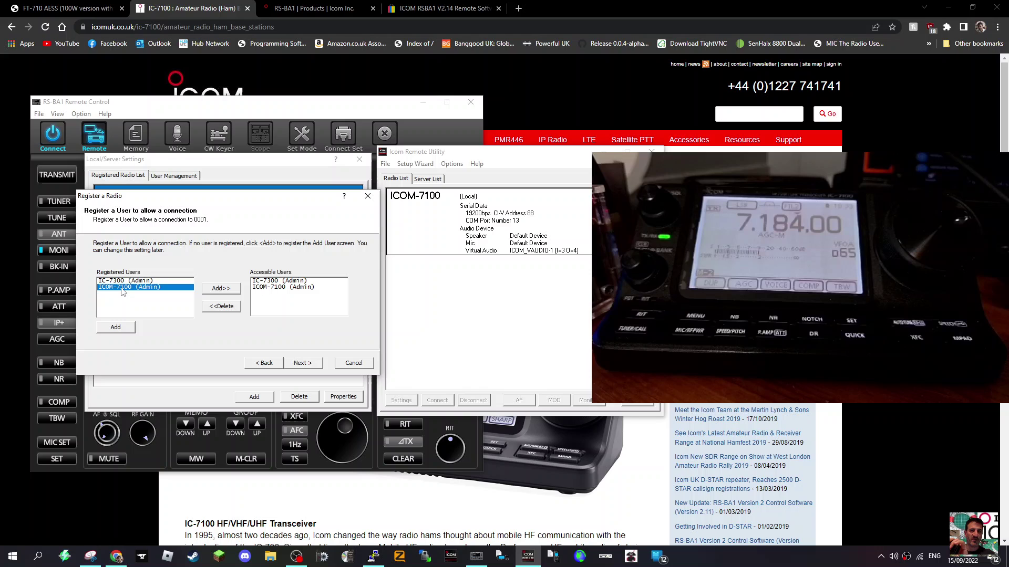
click(121, 329)
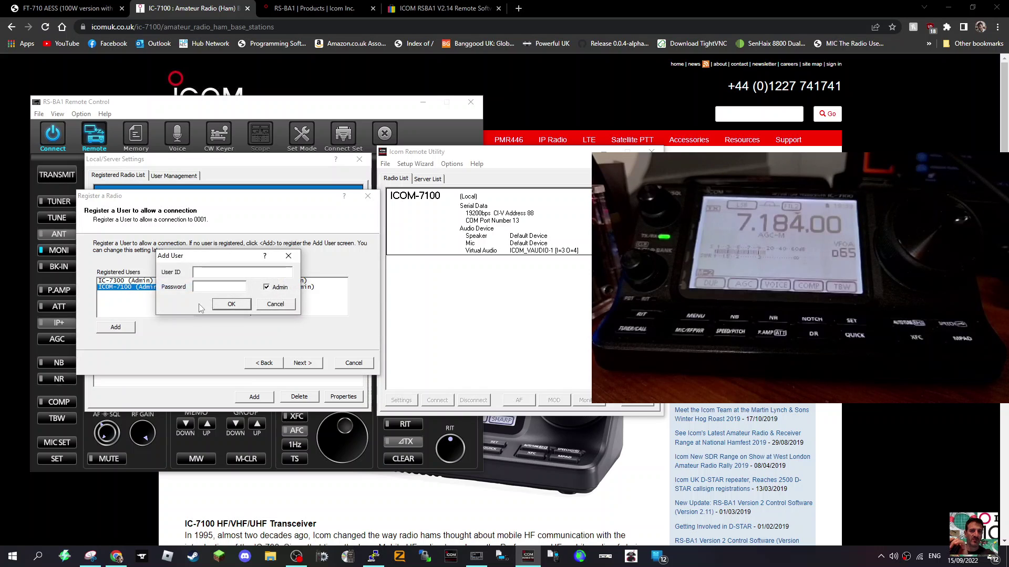
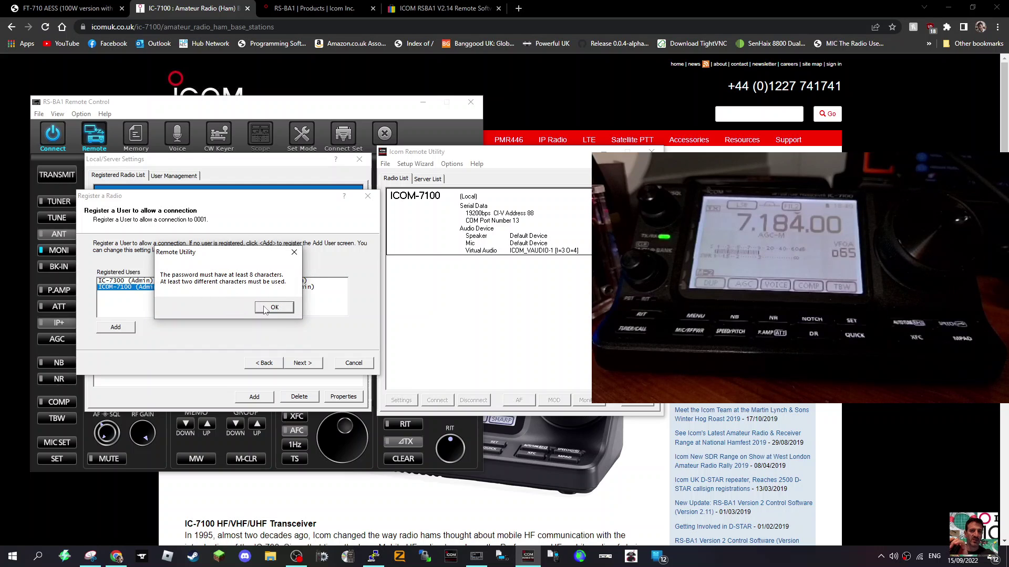
click(272, 307)
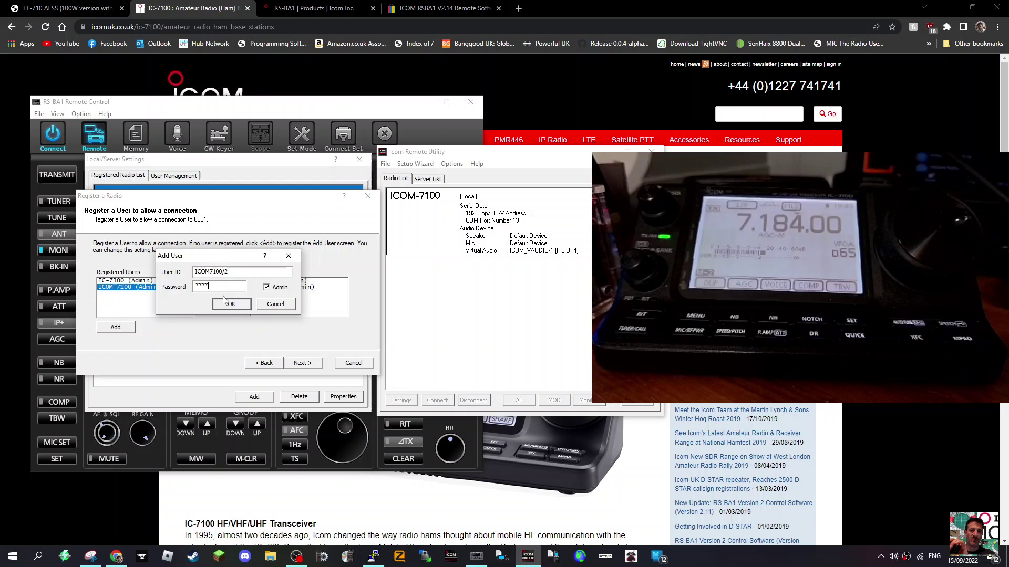
text(0)
click(231, 304)
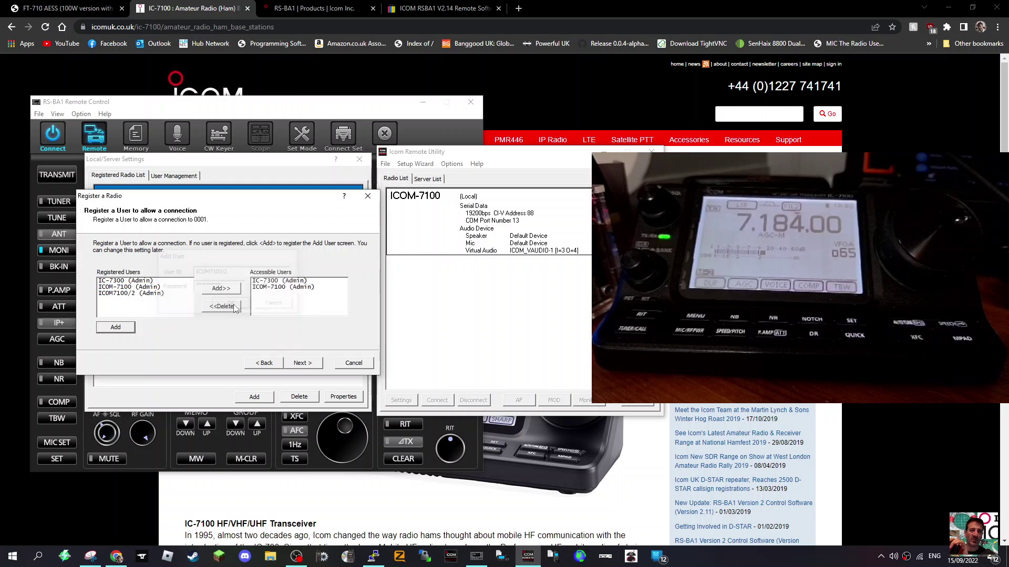
click(131, 293)
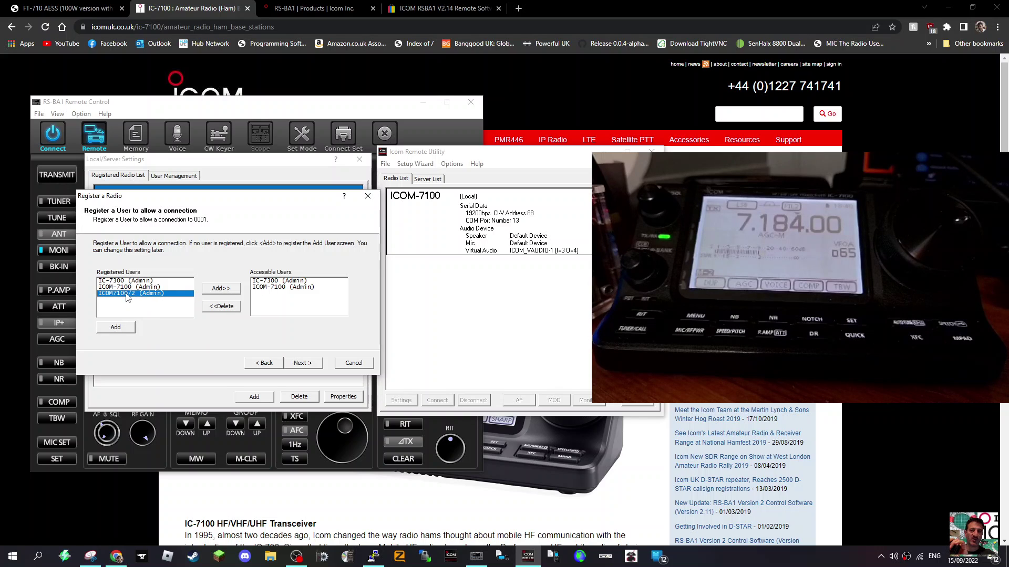
click(223, 290)
Step: Name the radio ICOM-71002 and finish the Register a Radio wizard
click(303, 364)
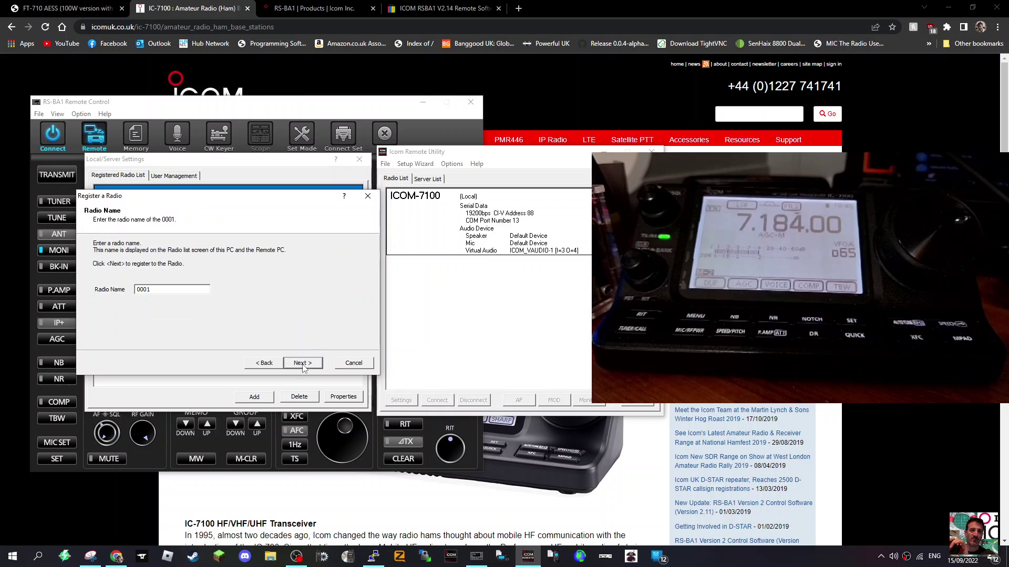
double_click(165, 290)
text(ICOM-71002)
click(303, 363)
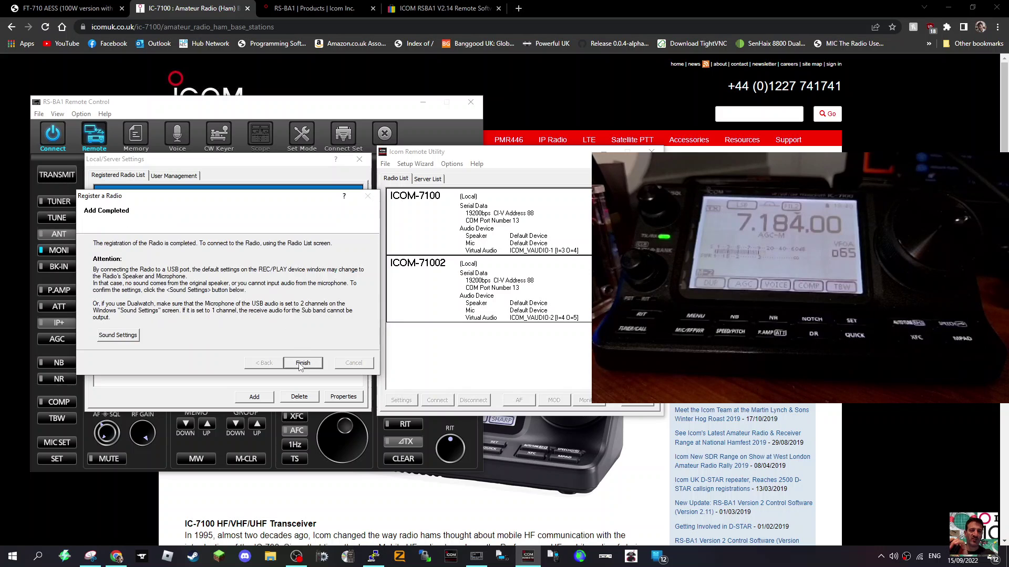
click(303, 363)
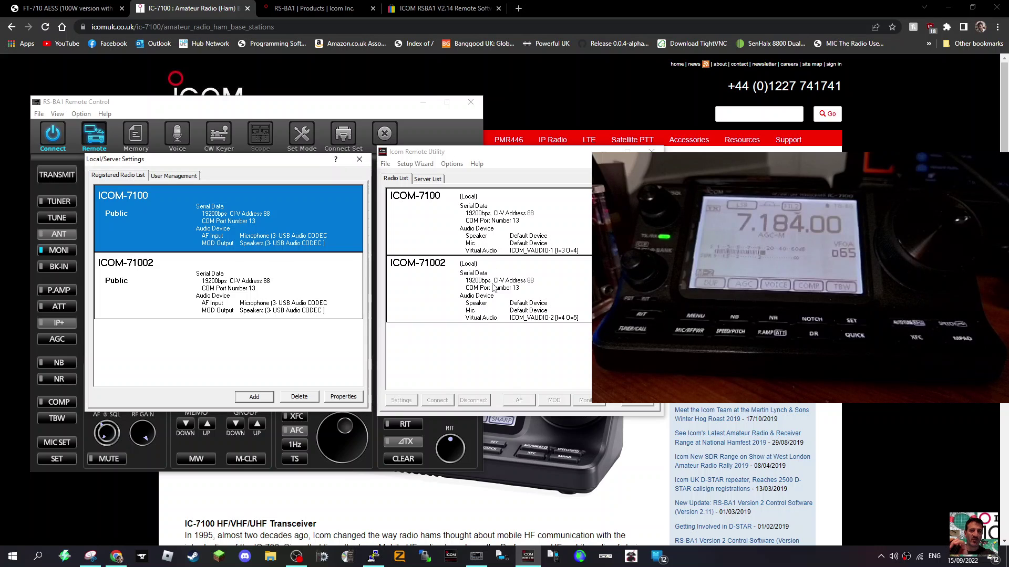
click(235, 286)
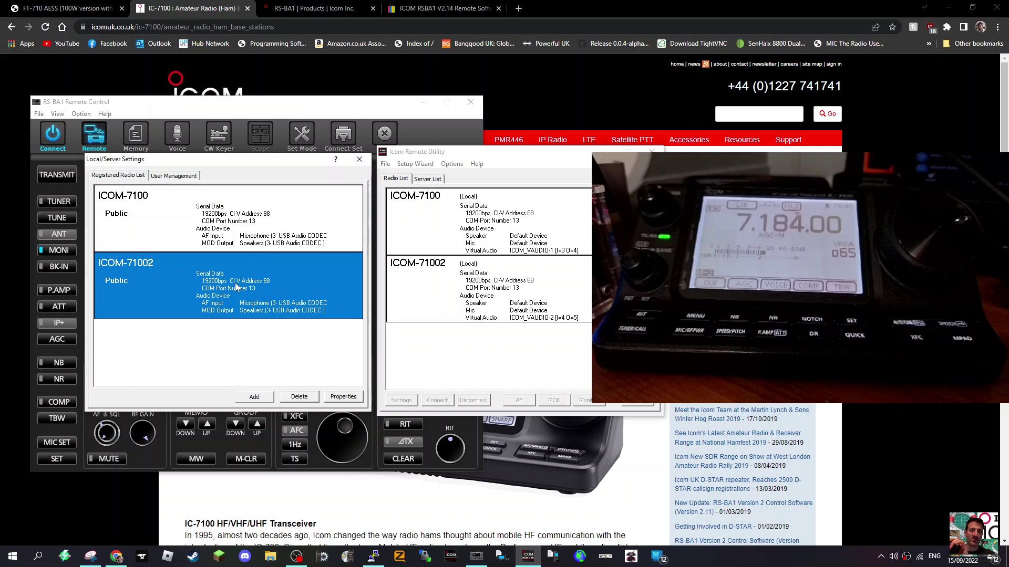
click(241, 207)
click(247, 293)
click(251, 227)
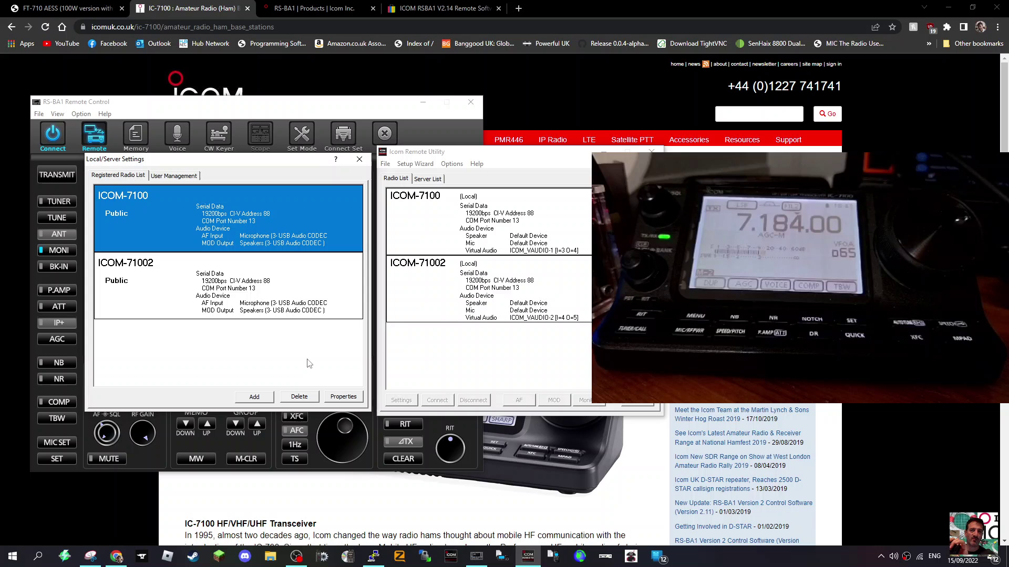
click(238, 282)
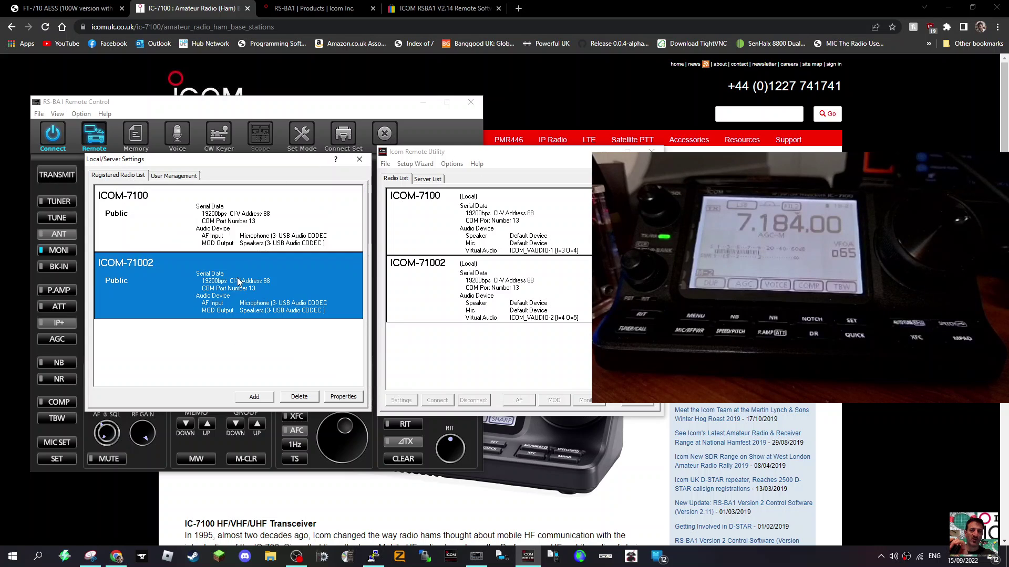
click(234, 219)
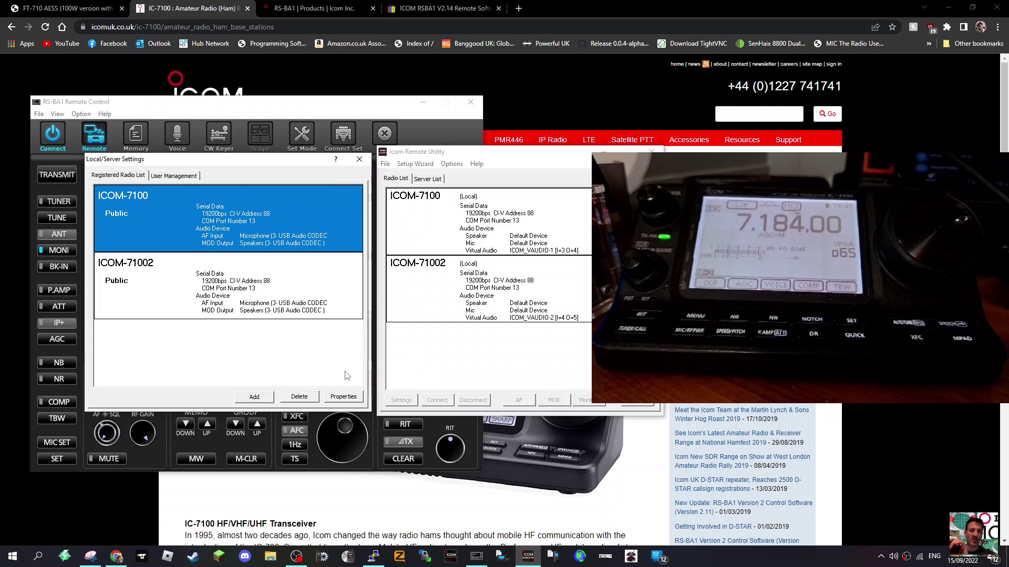
Step: Close Local/Server Settings, answer No to both Remote Utility prompts, and minimize the utility
click(360, 159)
click(651, 151)
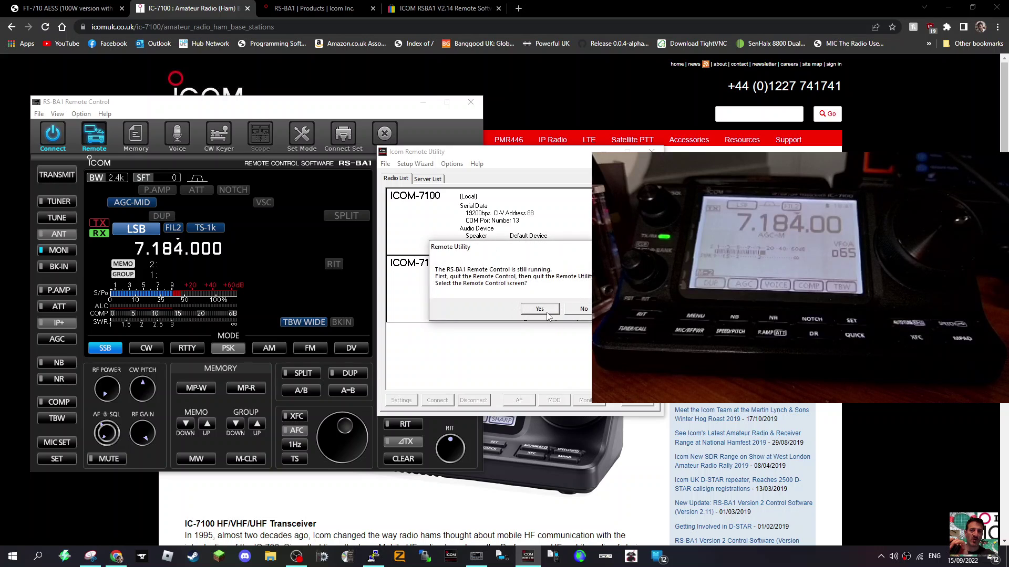
click(571, 313)
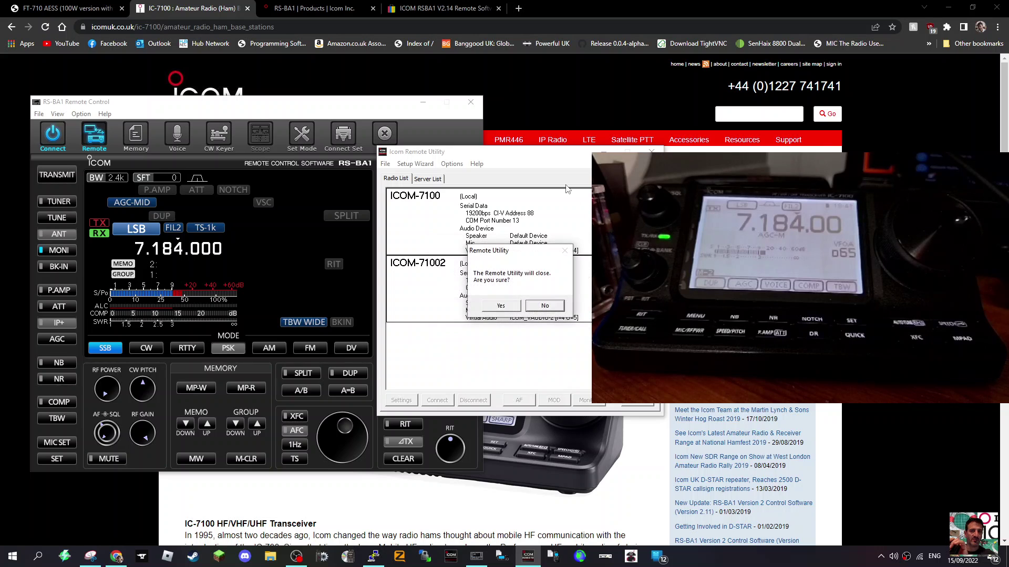
click(541, 307)
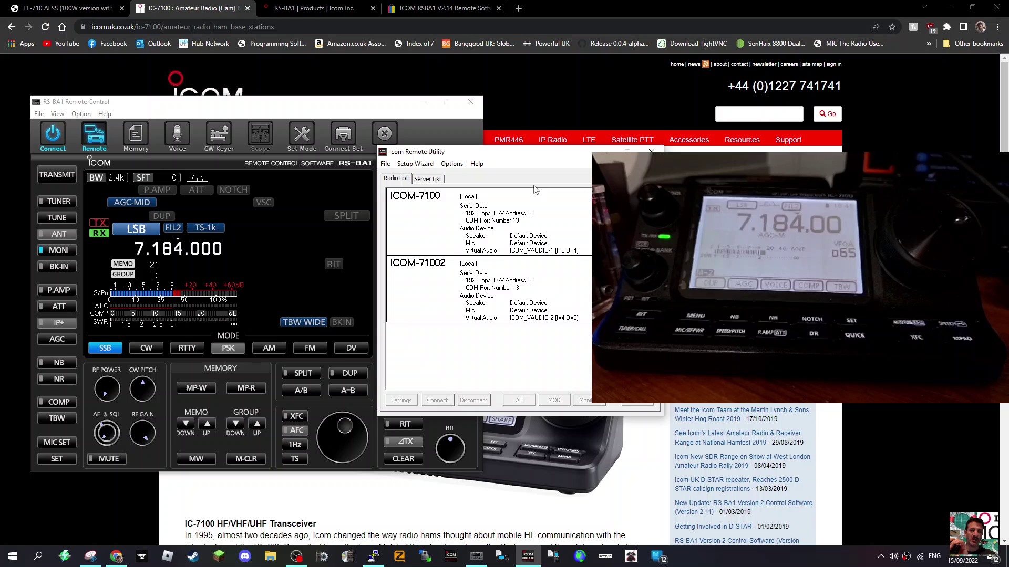
click(605, 151)
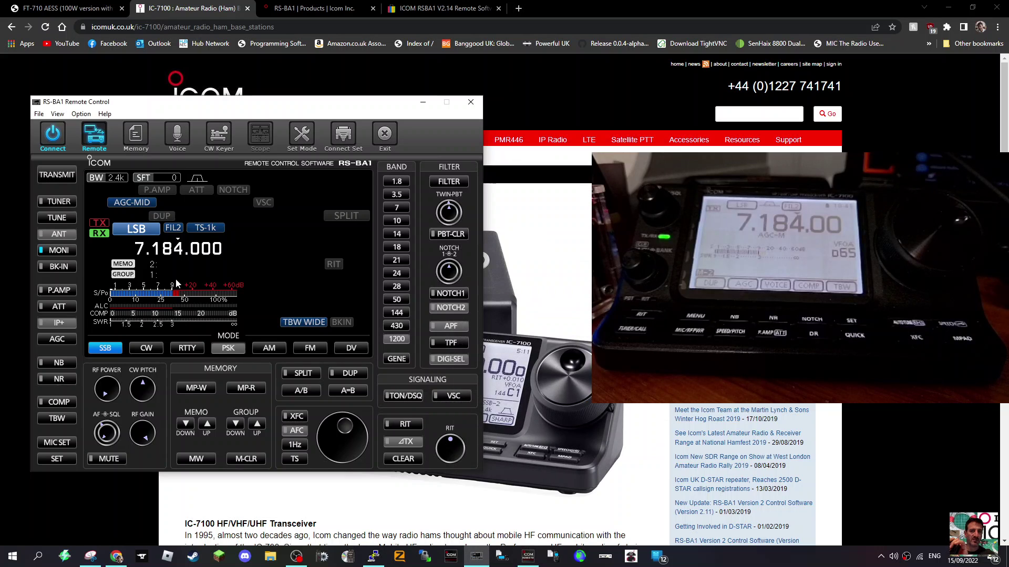
Step: Disconnect from the radio and bring the Connect Set dialog over the control panel
click(54, 135)
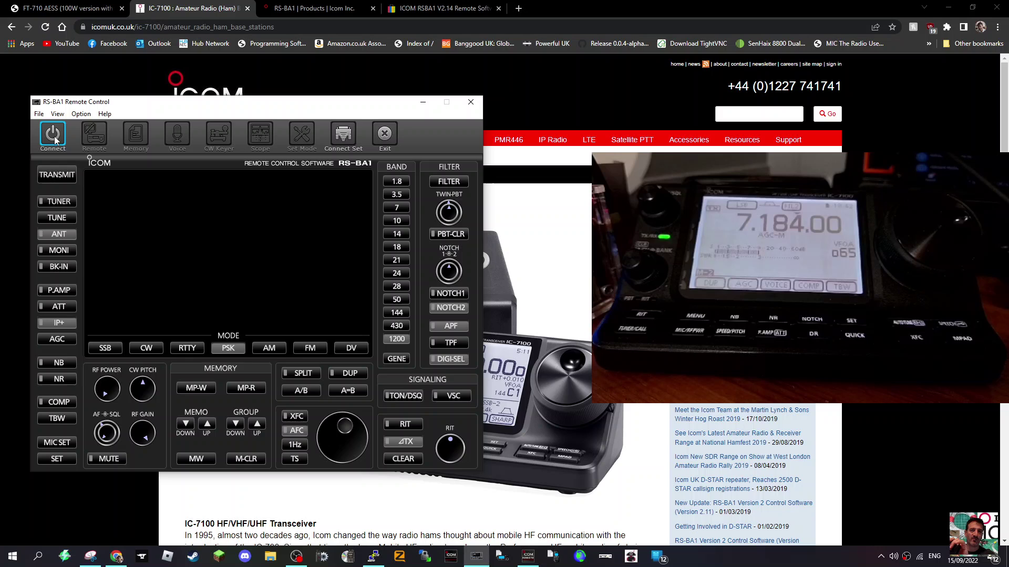
click(342, 135)
drag(581, 133, 215, 153)
Step: Set the connection to IC-7100 over USB, COM port 13, 19200 baud, and apply it
click(239, 173)
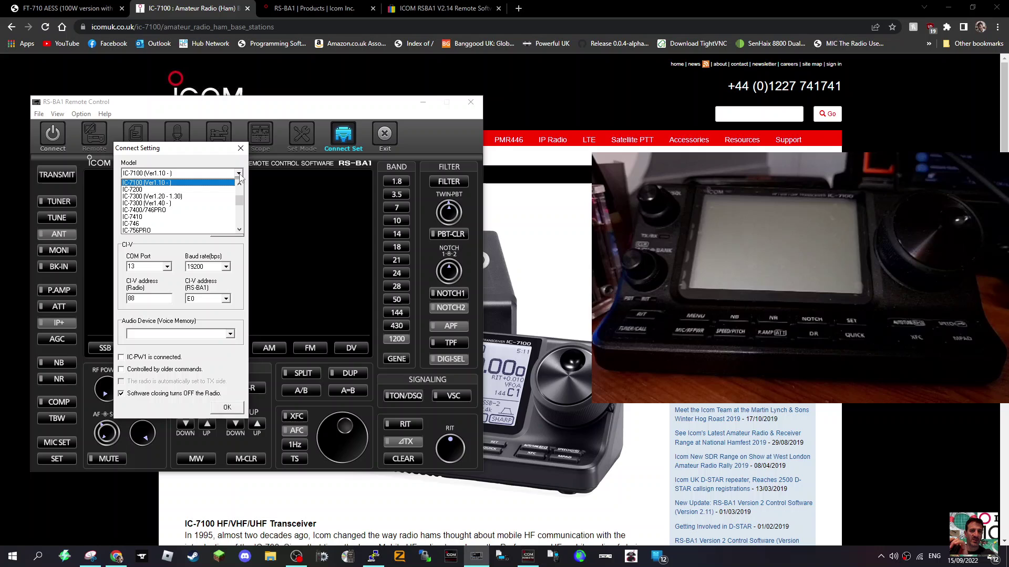
click(240, 173)
click(239, 194)
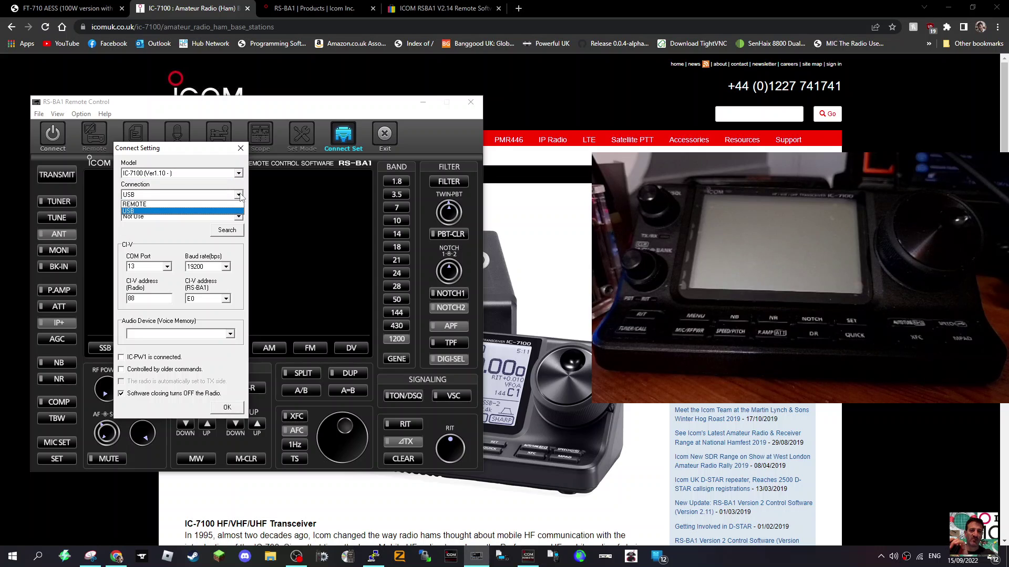
click(239, 194)
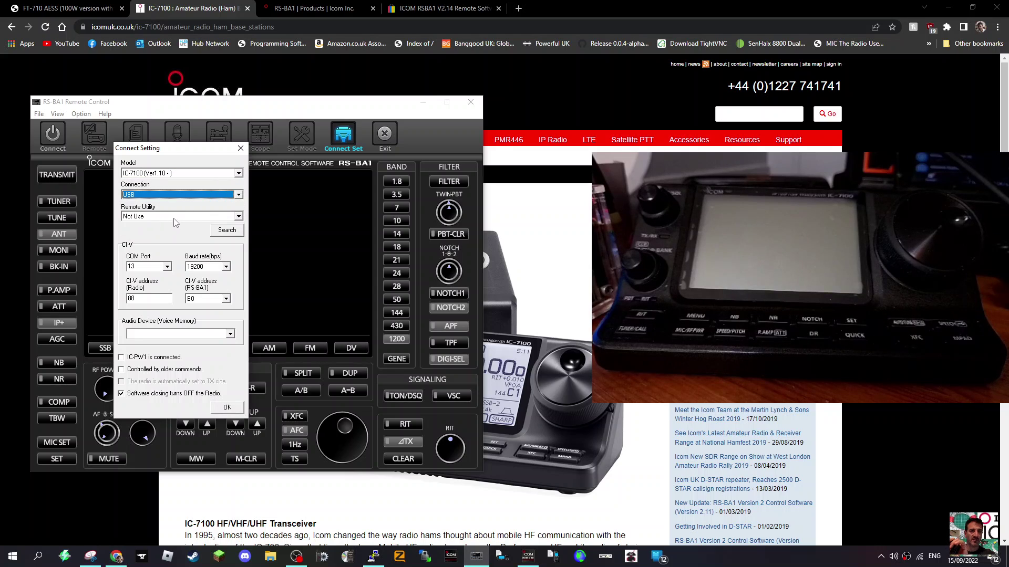
click(167, 267)
click(167, 266)
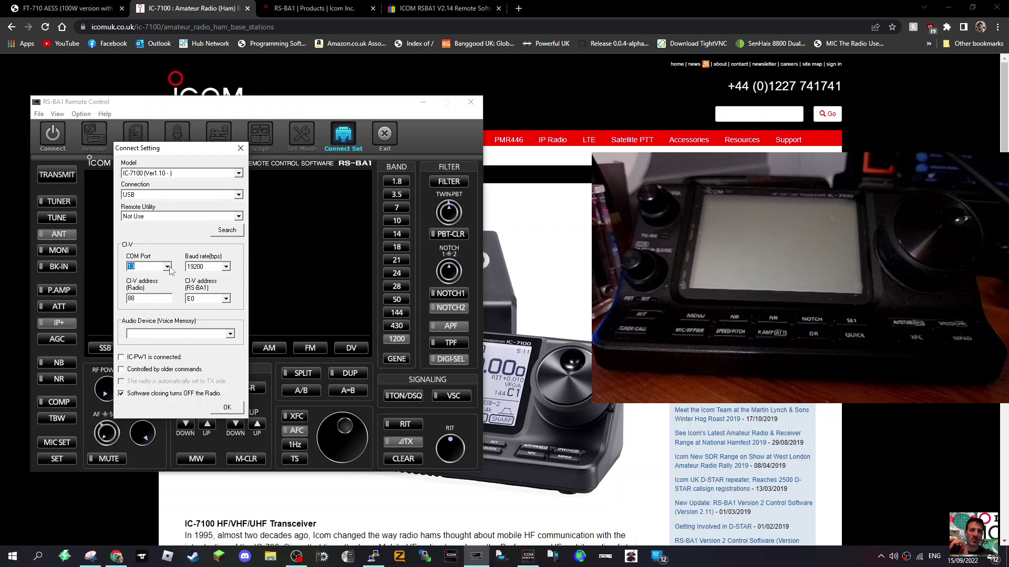
click(226, 267)
click(226, 267)
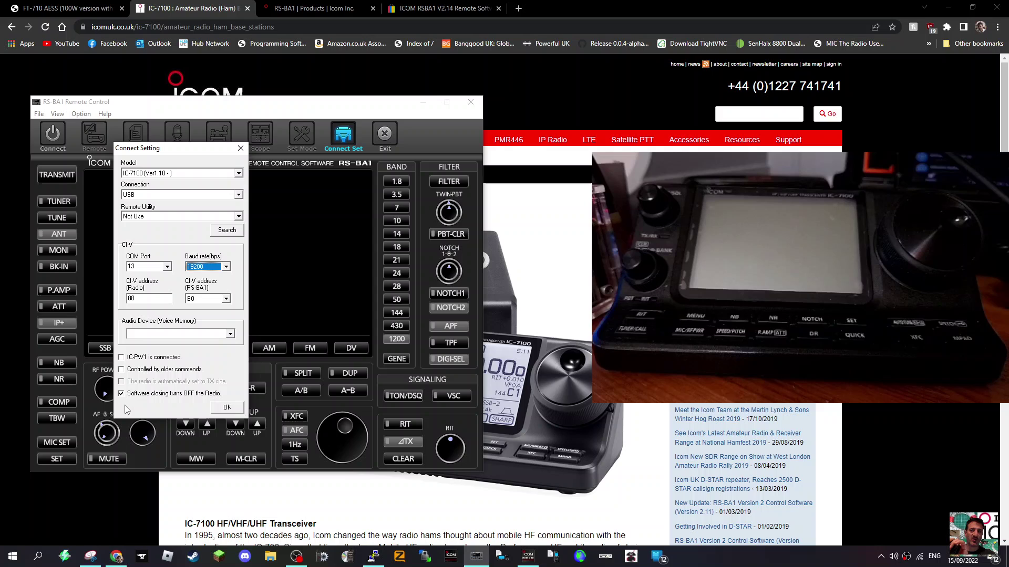
click(226, 408)
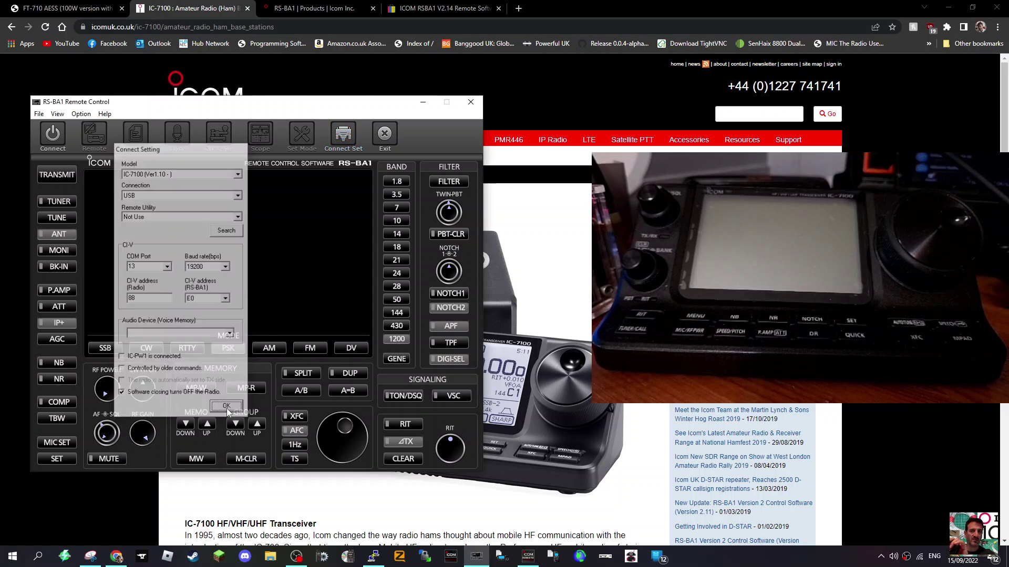
Step: Reconnect to the IC-7100, cycle the mode back to LSB, and tune to 7.187.000
click(51, 147)
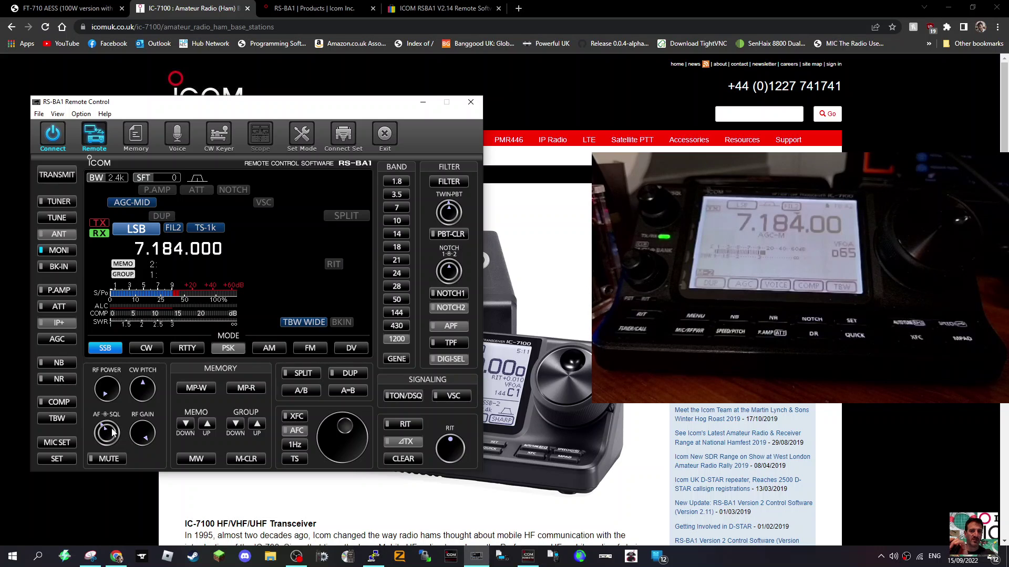
scroll(146, 232, down, 4)
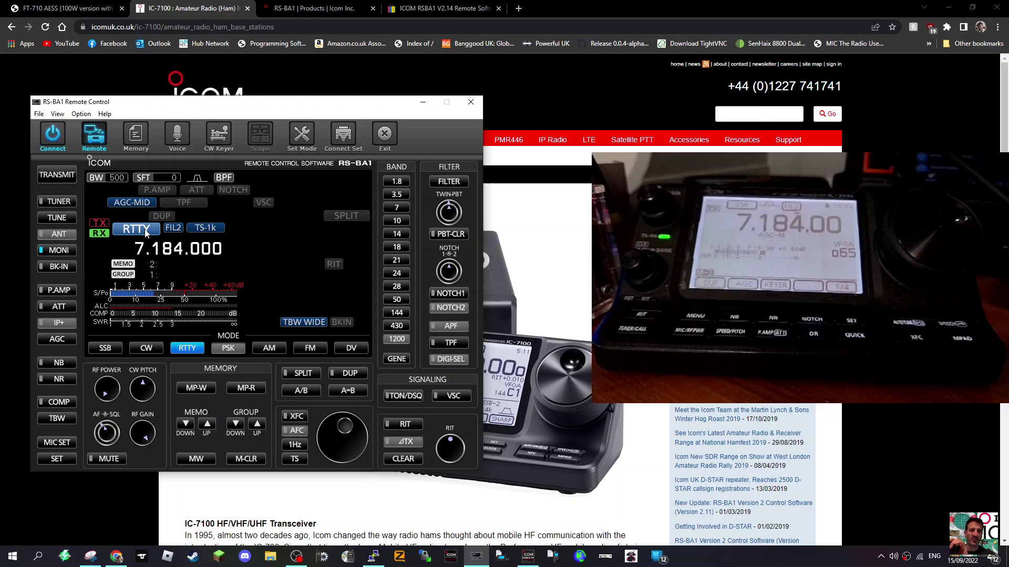
scroll(146, 233, down, 3)
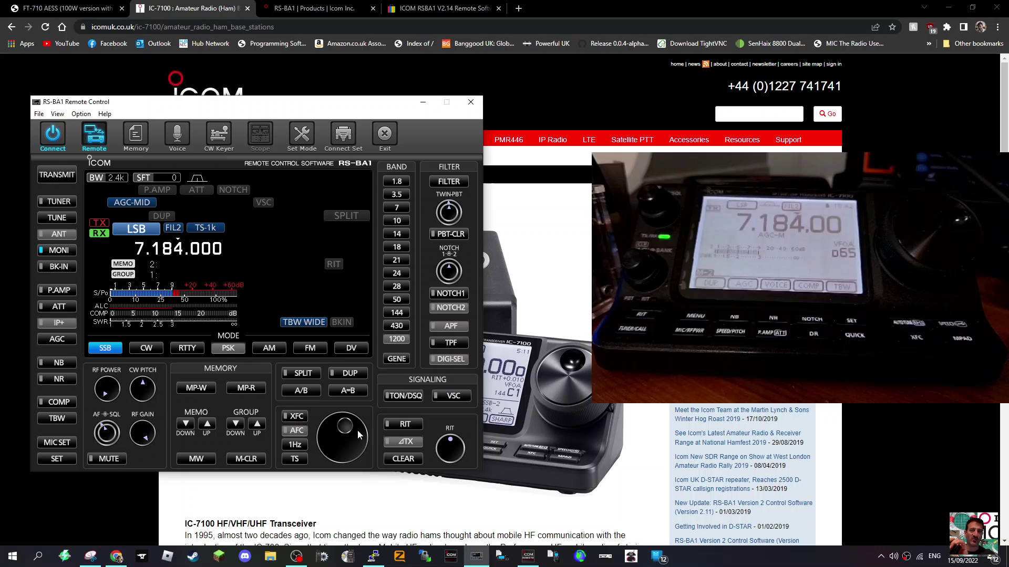
drag(333, 431, 354, 440)
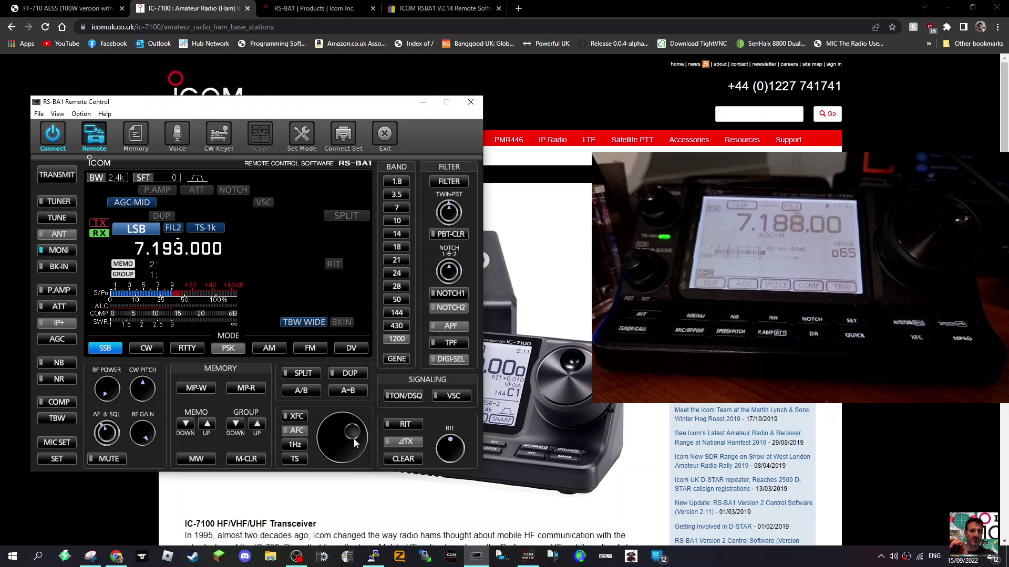
scroll(352, 439, down, 14)
scroll(351, 437, up, 6)
scroll(351, 436, down, 4)
Step: Close the Memory Channel Editor and nudge the RF POWER knob
click(142, 139)
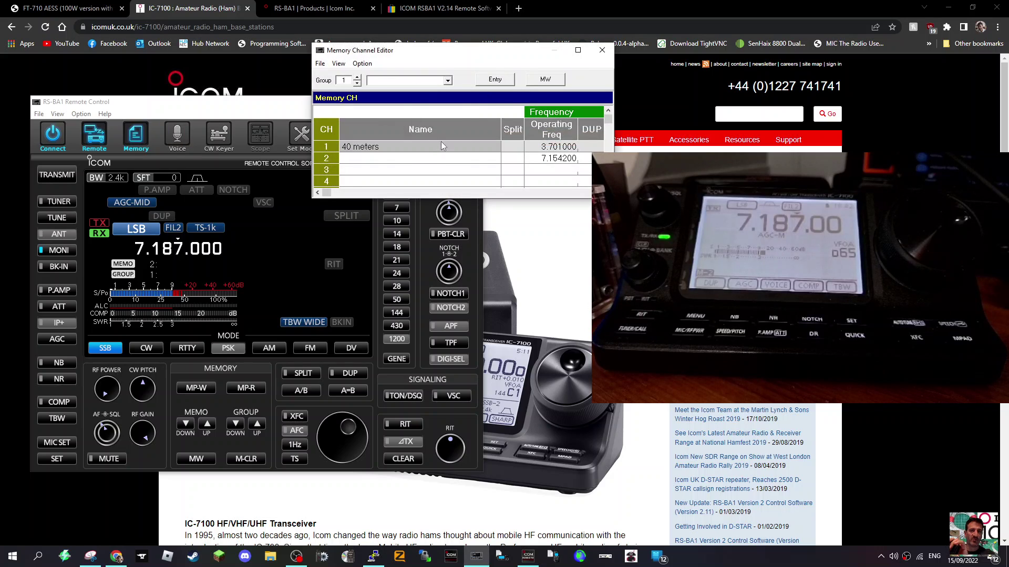
drag(556, 59, 371, 96)
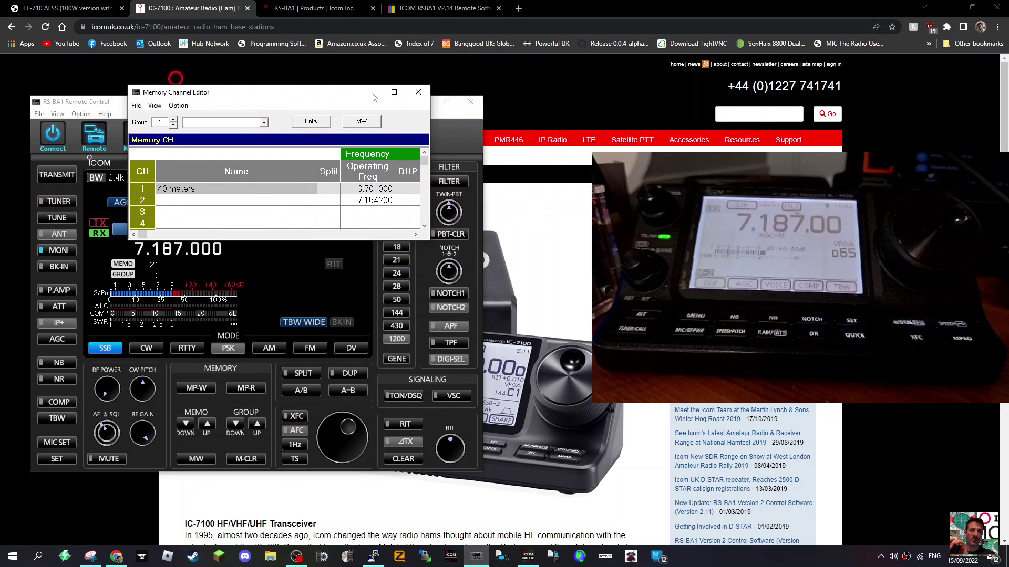
click(418, 93)
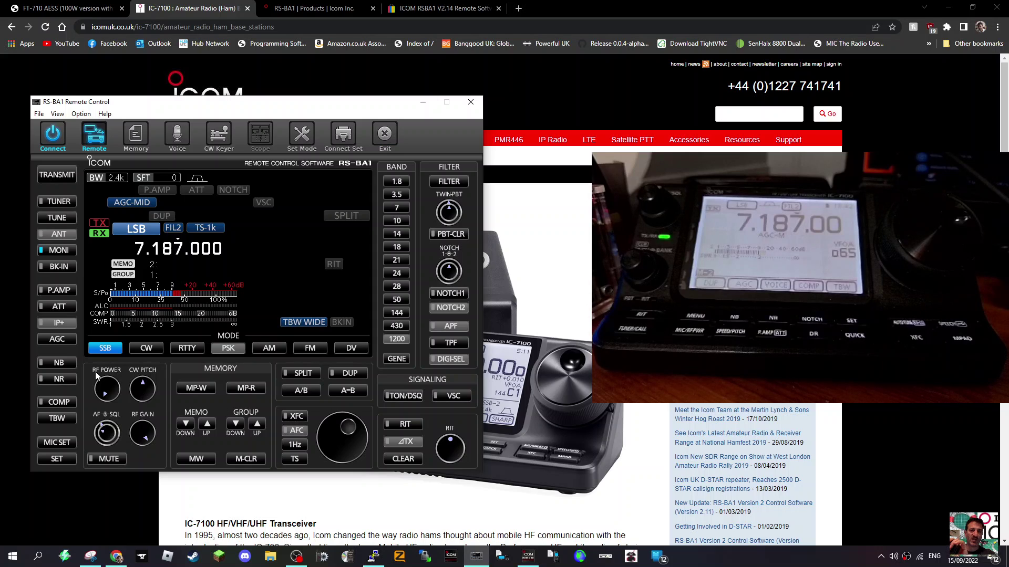
scroll(117, 391, up, 4)
scroll(118, 391, down, 3)
Step: Toggle the noise blanker (NB) on and off, leaving it off
click(59, 363)
click(57, 383)
click(55, 364)
click(44, 364)
click(45, 365)
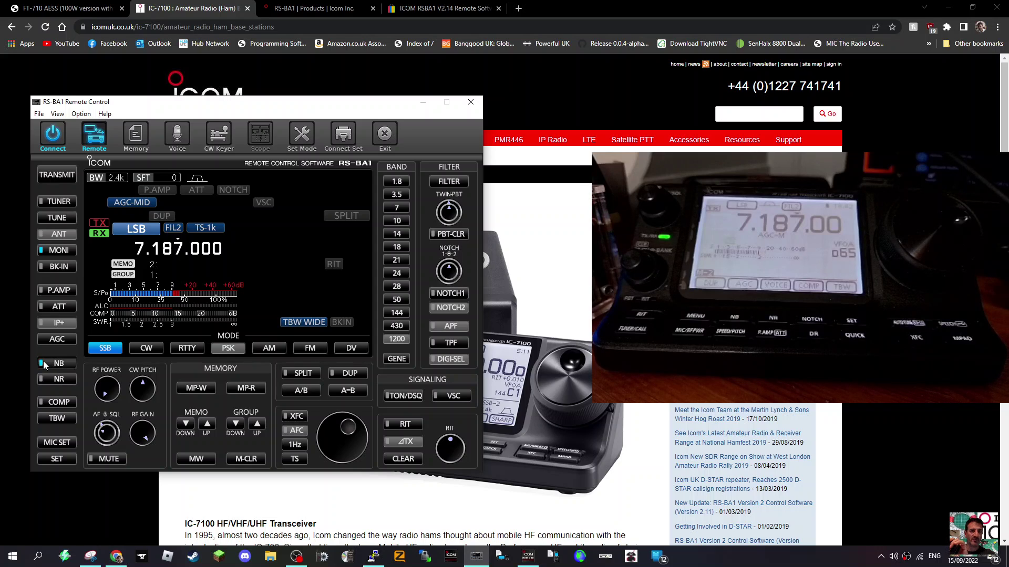
click(45, 365)
click(58, 364)
click(58, 365)
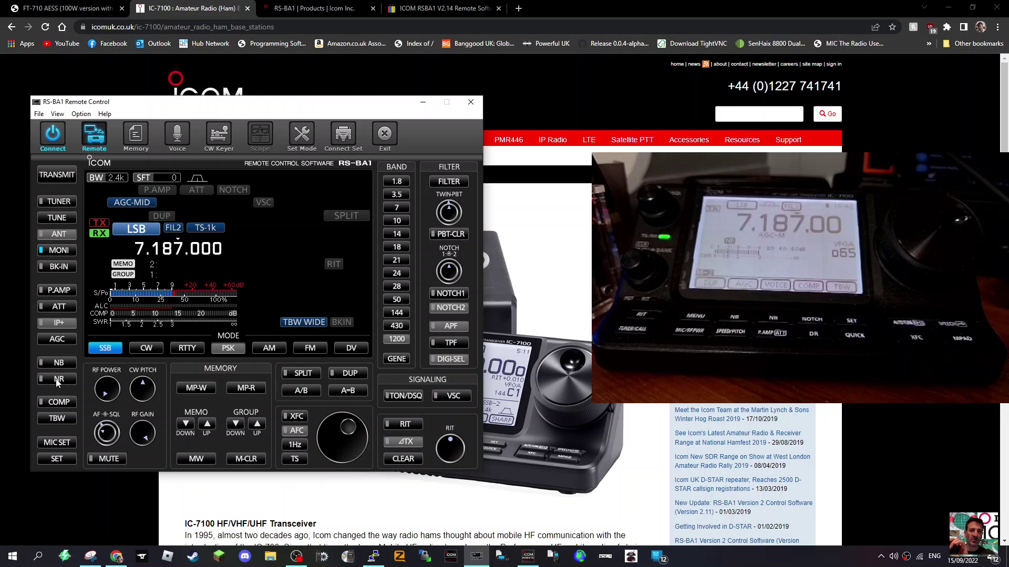
click(58, 380)
Step: Toggle noise reduction (NR) on and off, leaving it off
click(58, 362)
click(57, 362)
click(60, 380)
click(59, 379)
click(59, 379)
click(59, 379)
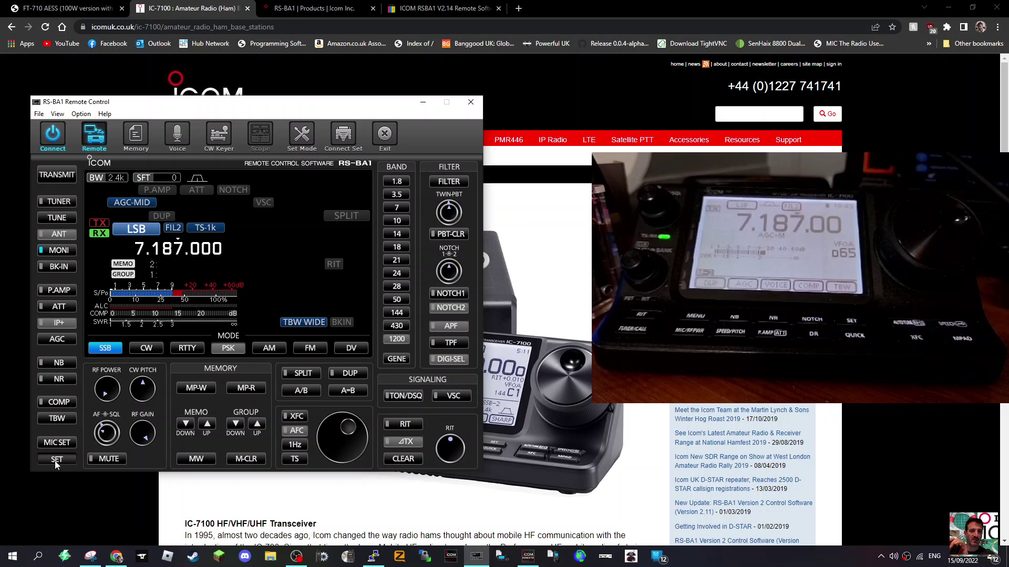
click(56, 459)
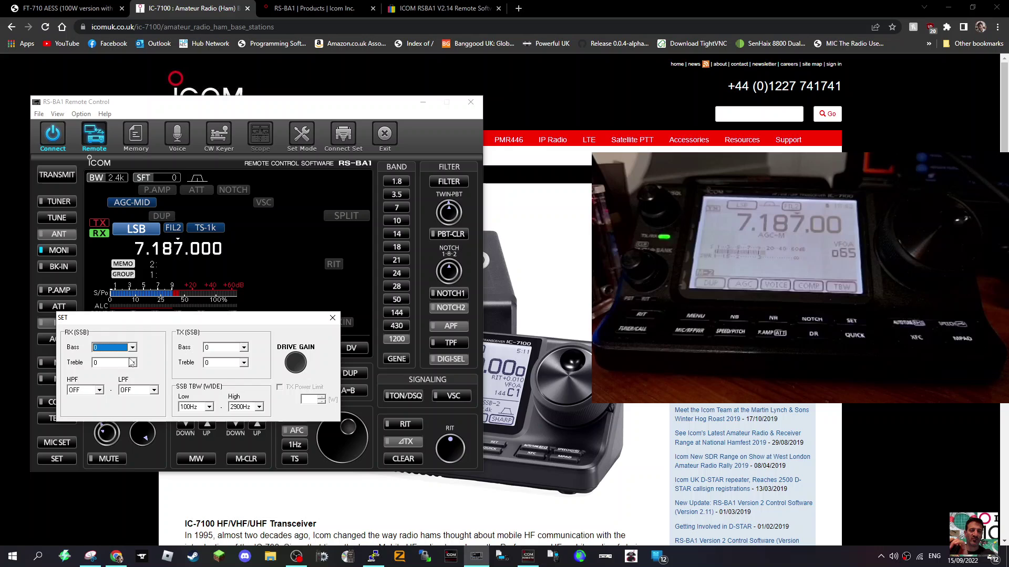
click(333, 318)
click(56, 443)
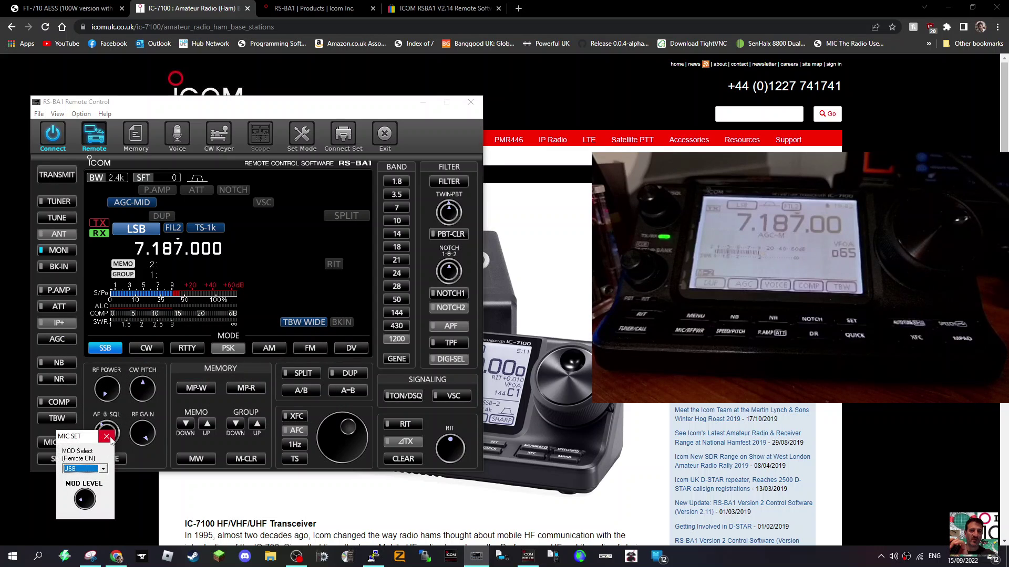
click(58, 419)
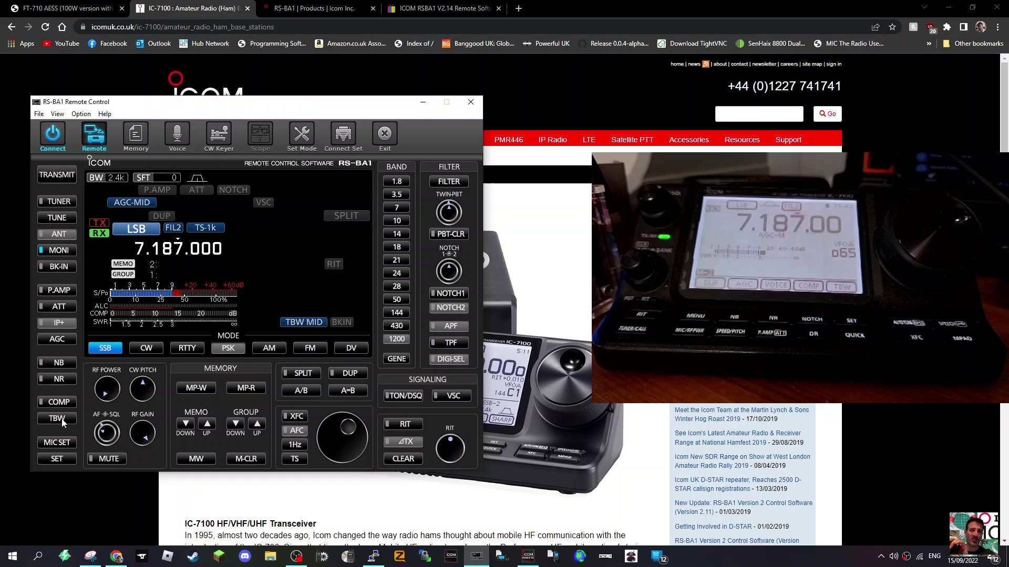
click(57, 419)
click(57, 419)
click(67, 293)
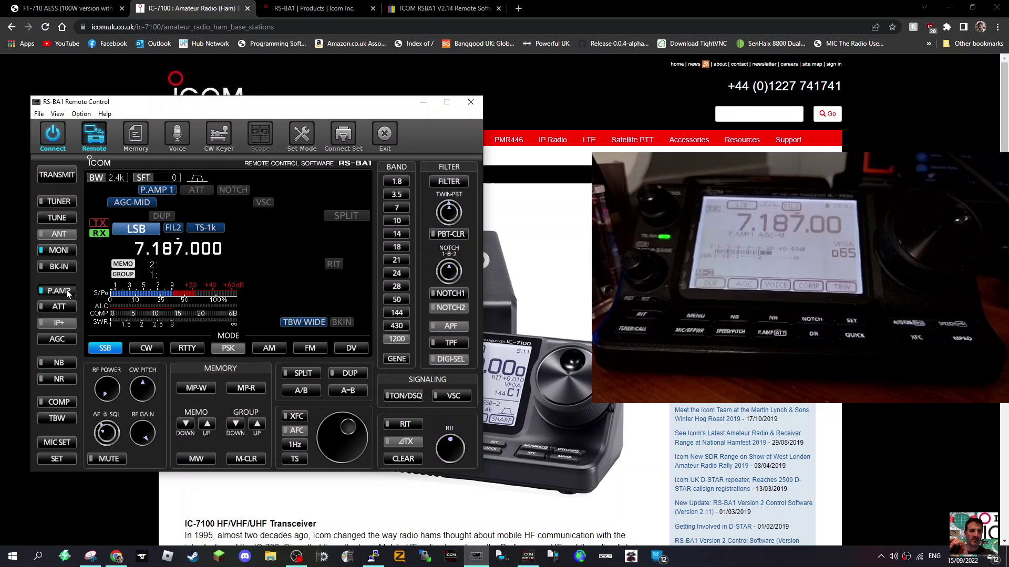
click(67, 295)
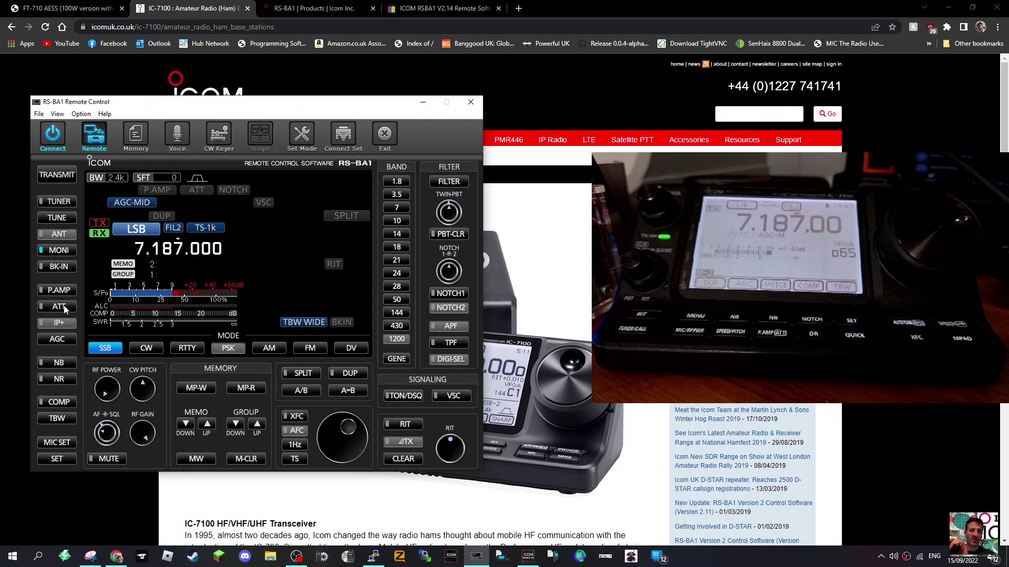
click(64, 307)
click(59, 178)
click(59, 178)
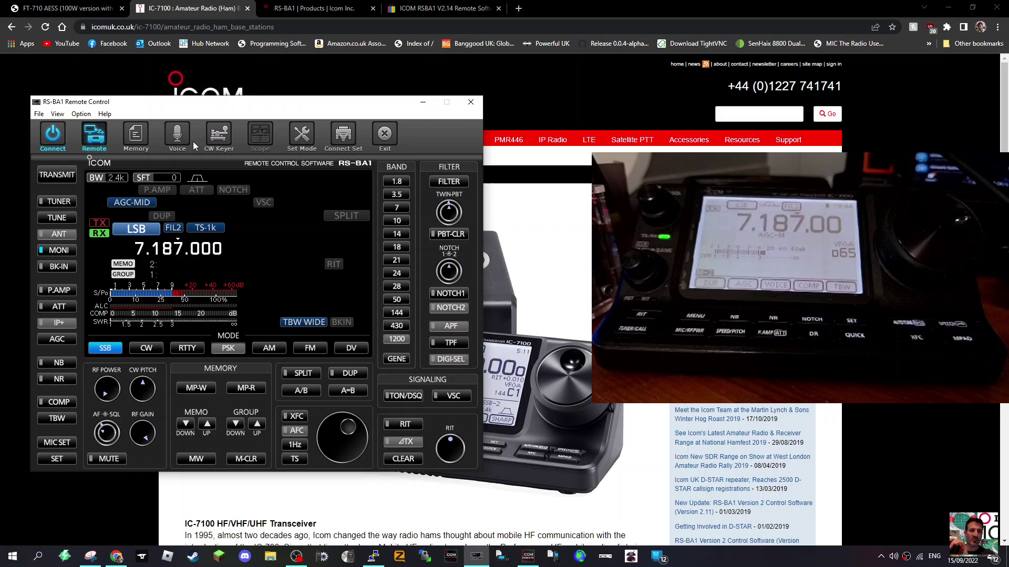
Step: Look through and close the Voice memory, CW Keyer and Set Mode windows
click(177, 136)
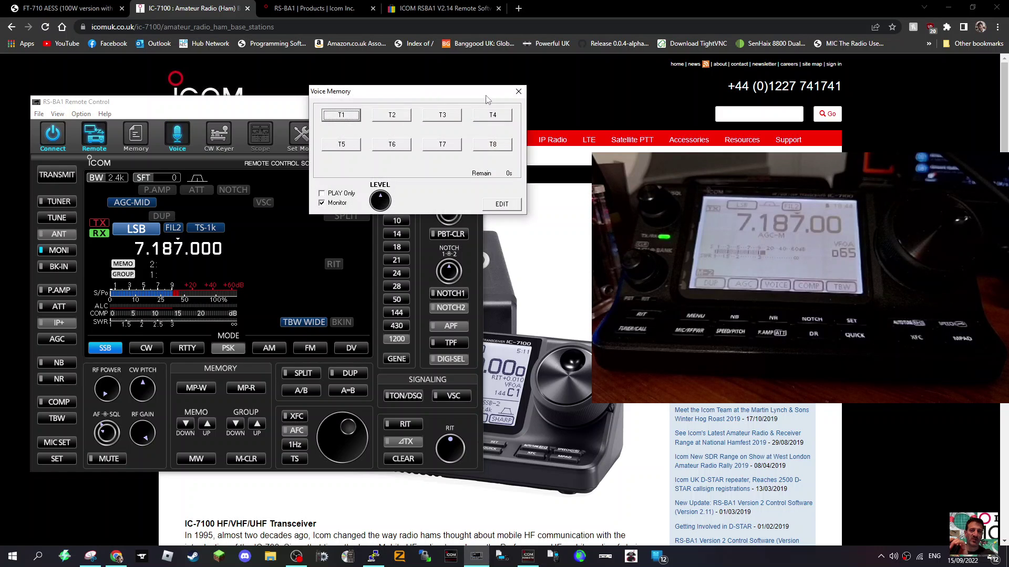
click(519, 93)
click(219, 137)
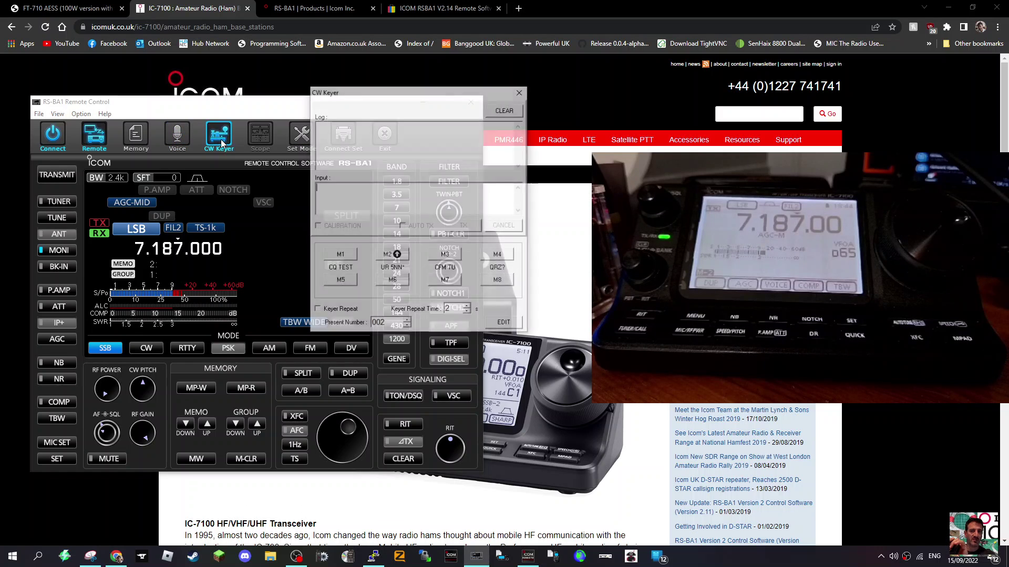
click(520, 92)
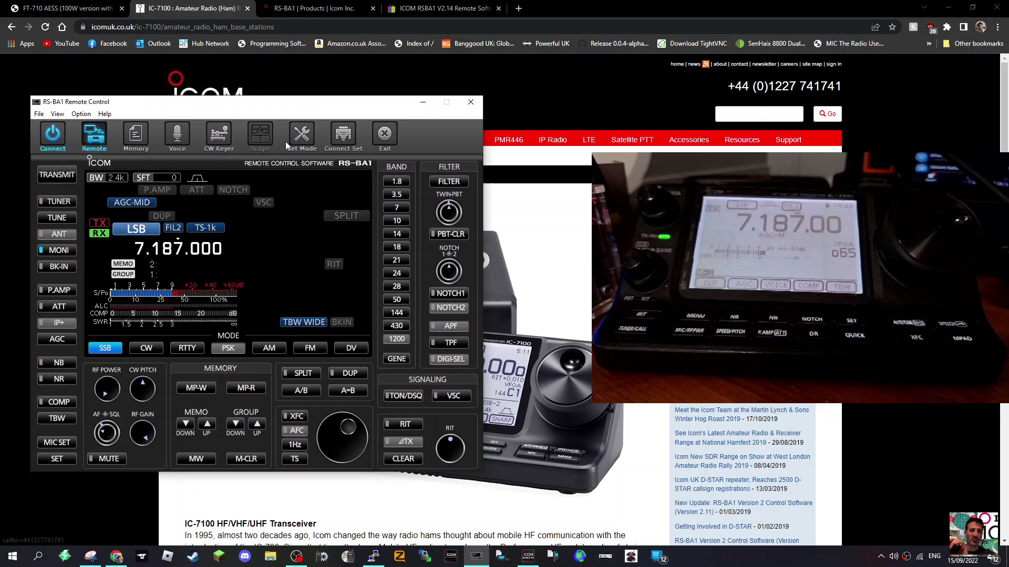
click(302, 135)
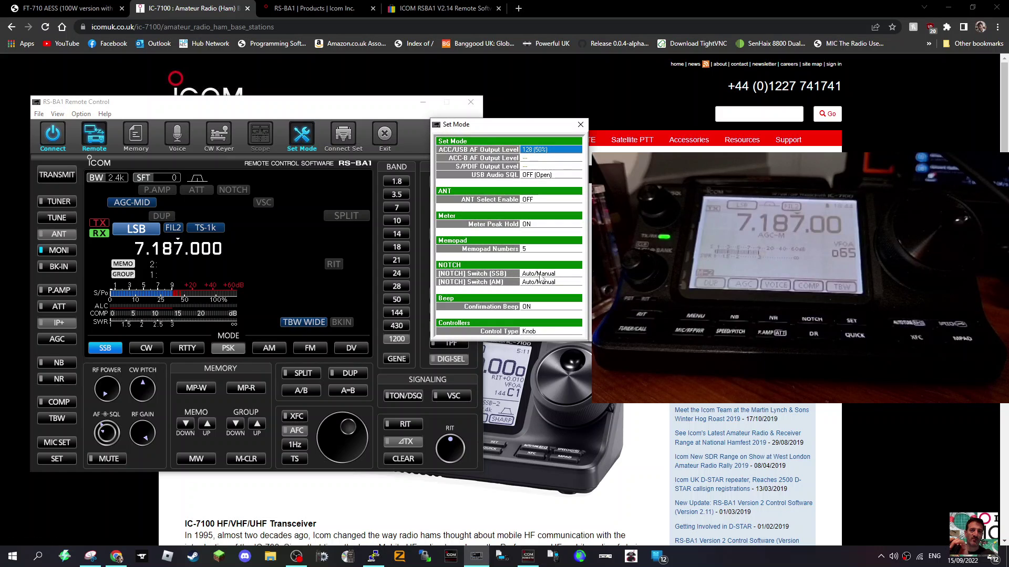
click(580, 125)
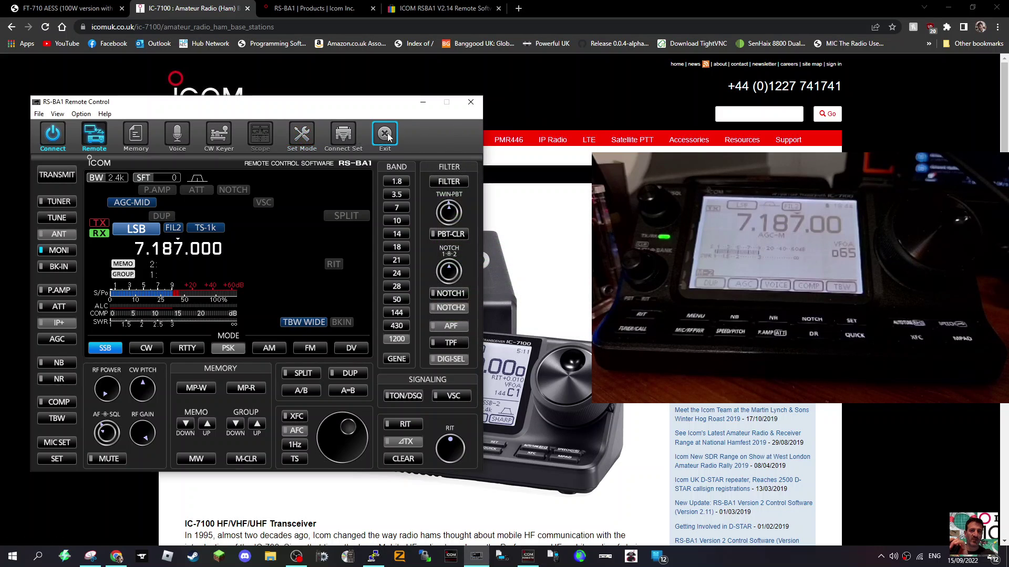
Step: Cycle the receive filter until it reads FIL1
click(451, 184)
click(171, 232)
scroll(449, 211, down, 1)
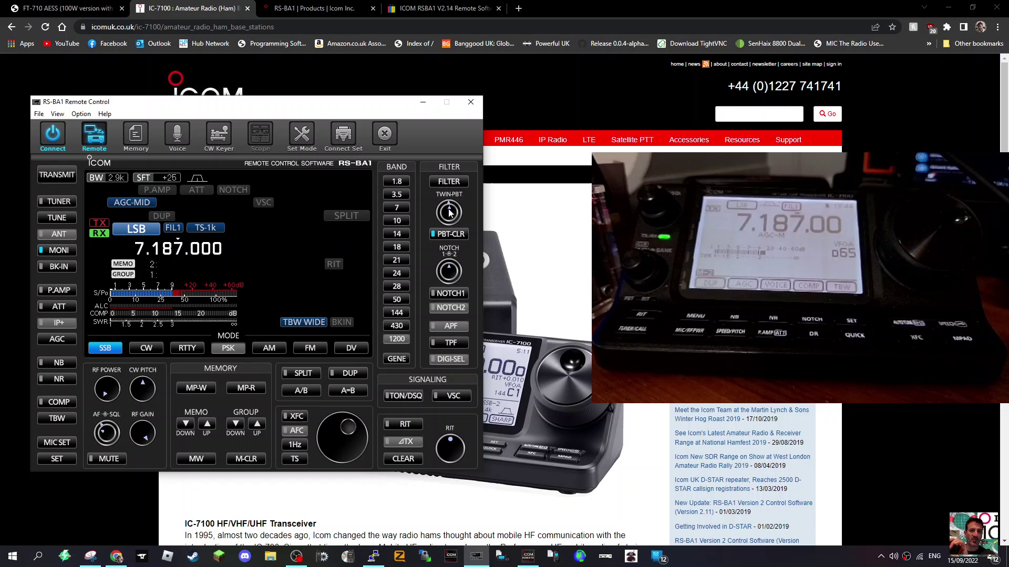
click(448, 182)
click(448, 181)
Step: Step through the 430 and 144 bands to land on 50 MHz, 50.100.000 USB
click(397, 326)
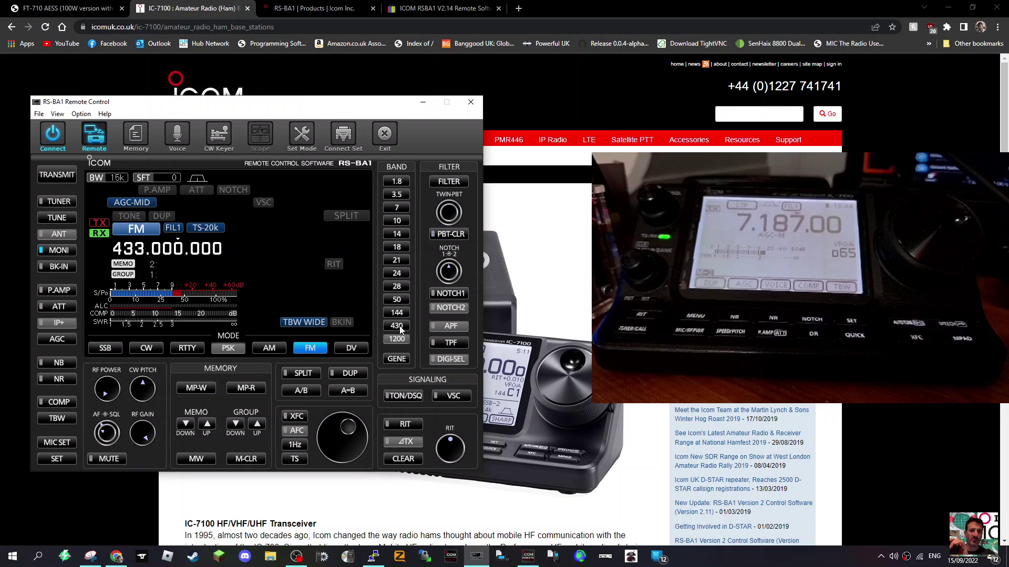
click(397, 313)
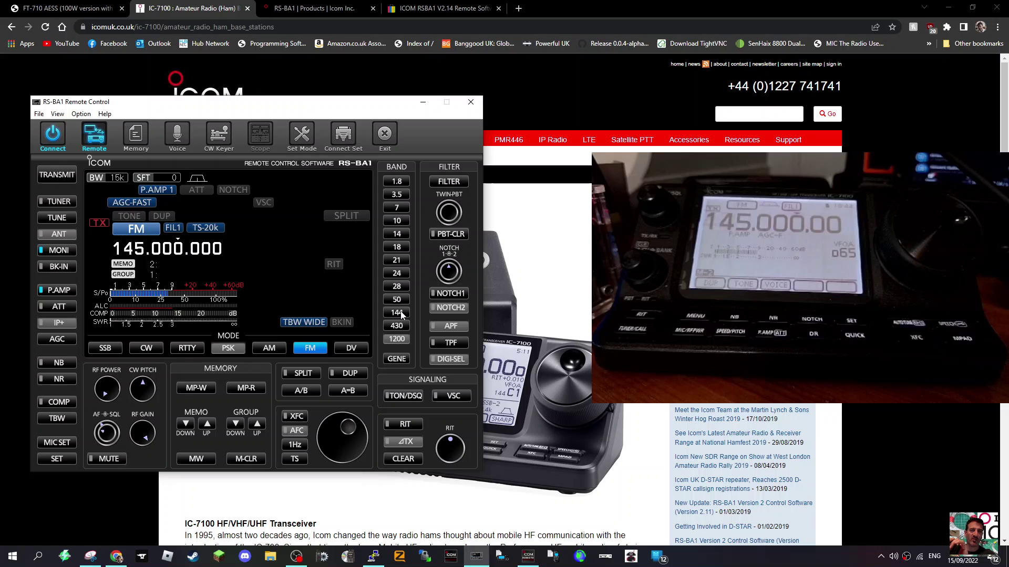
click(397, 299)
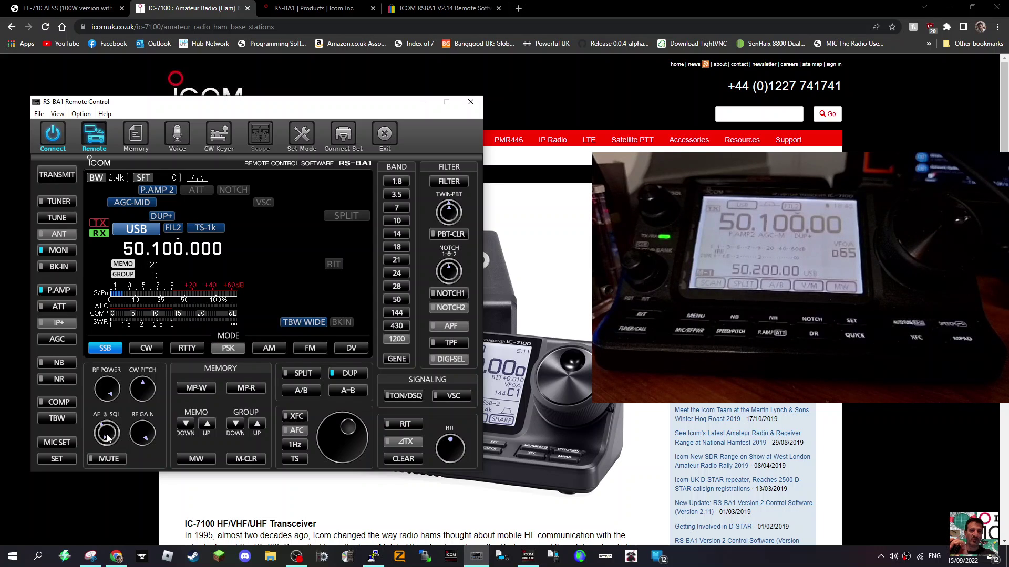
Step: Toggle SPLIT on then off, and turn the DUP offset off
click(307, 374)
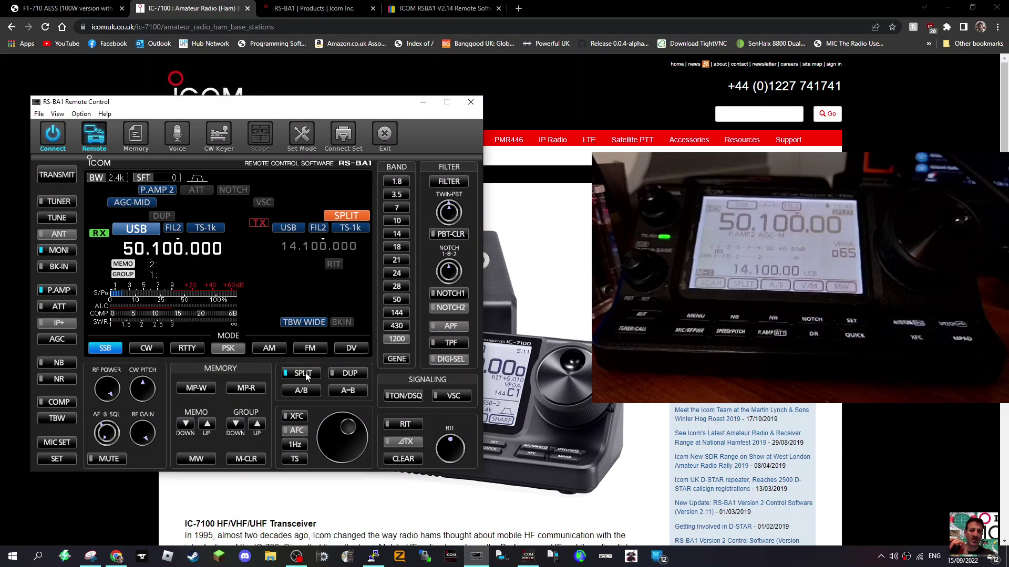
click(308, 374)
click(344, 374)
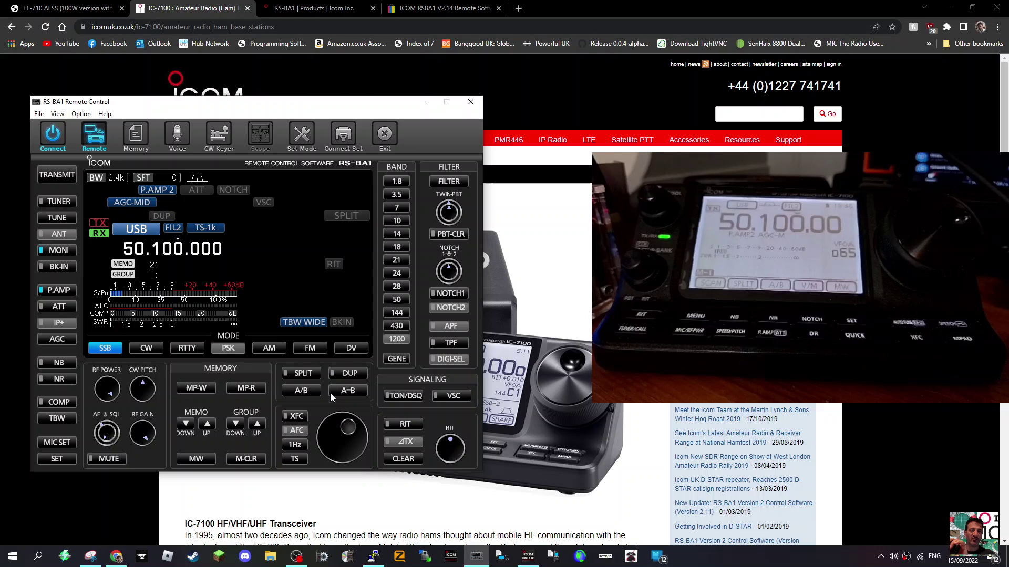
click(347, 392)
Step: Swap VFOs twice with A/B, turn off XFC, and nudge the window right
click(300, 392)
click(299, 392)
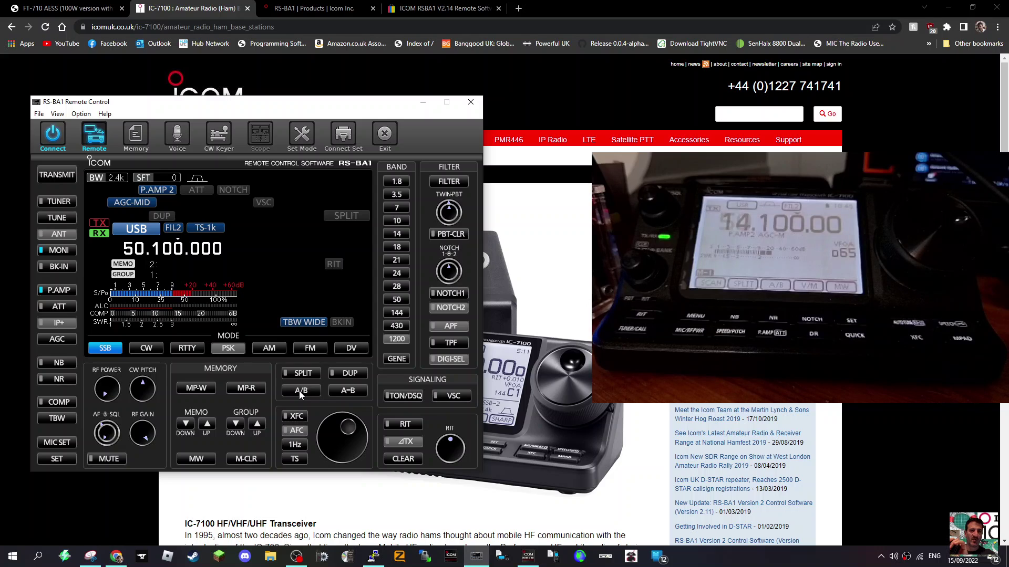
click(297, 416)
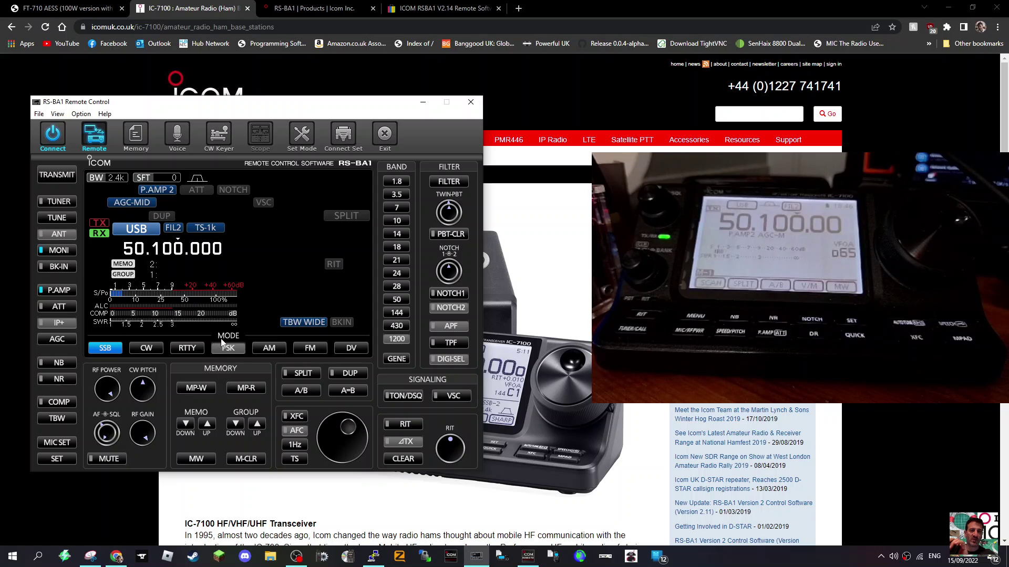
drag(229, 108, 248, 106)
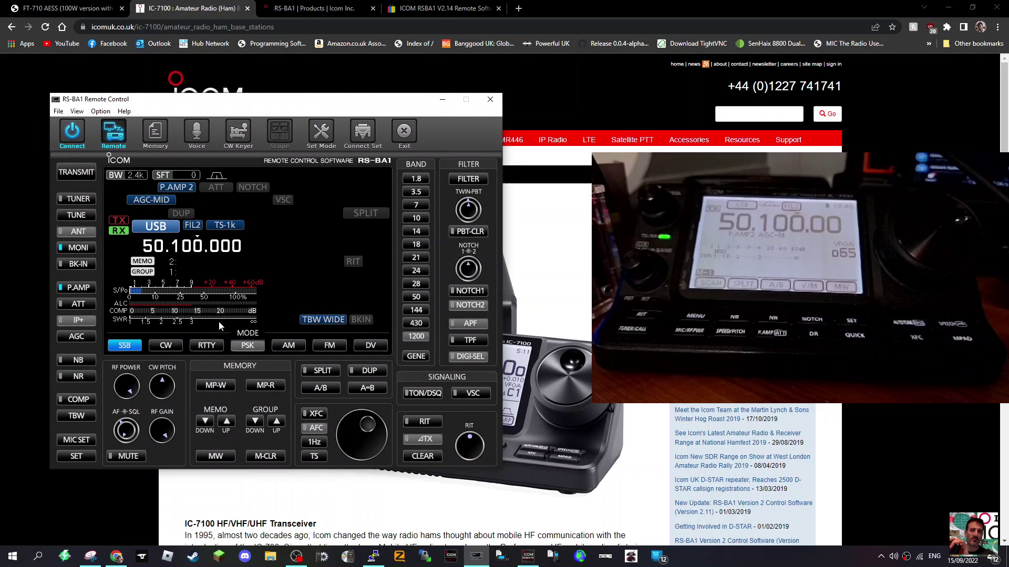